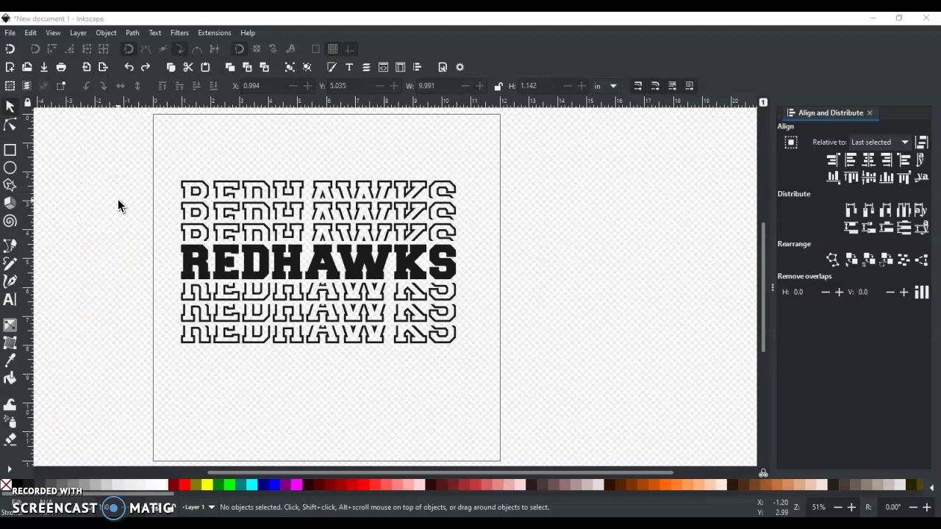
Delete the existing grouped REDHAWKS design from the page
{"action": "left_click", "coordinate": [174, 189]}
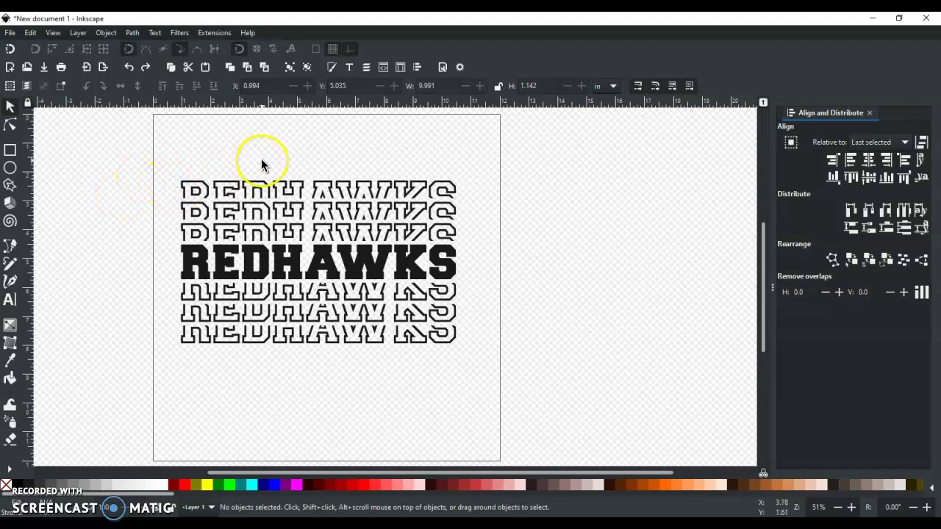
{"action": "left_click", "coordinate": [243, 195]}
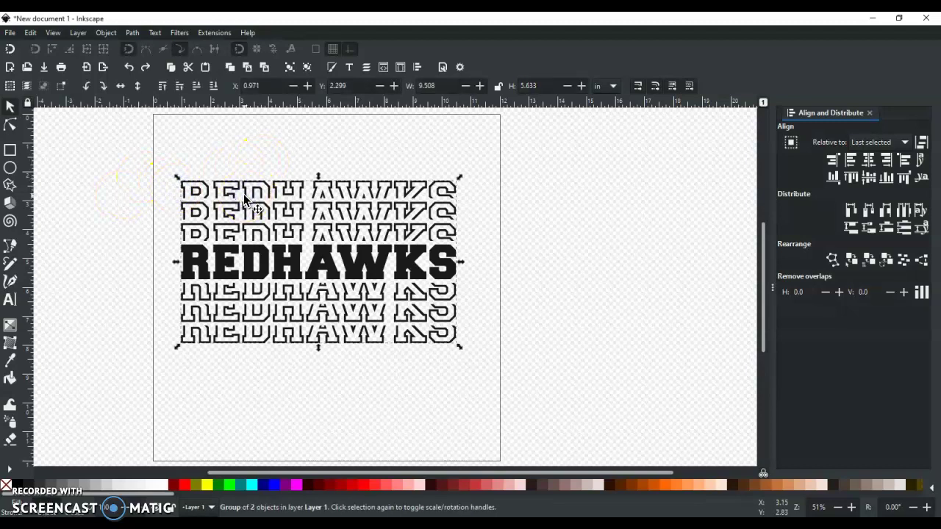
{"action": "key", "text": "Delete"}
{"action": "left_click", "coordinate": [151, 153]}
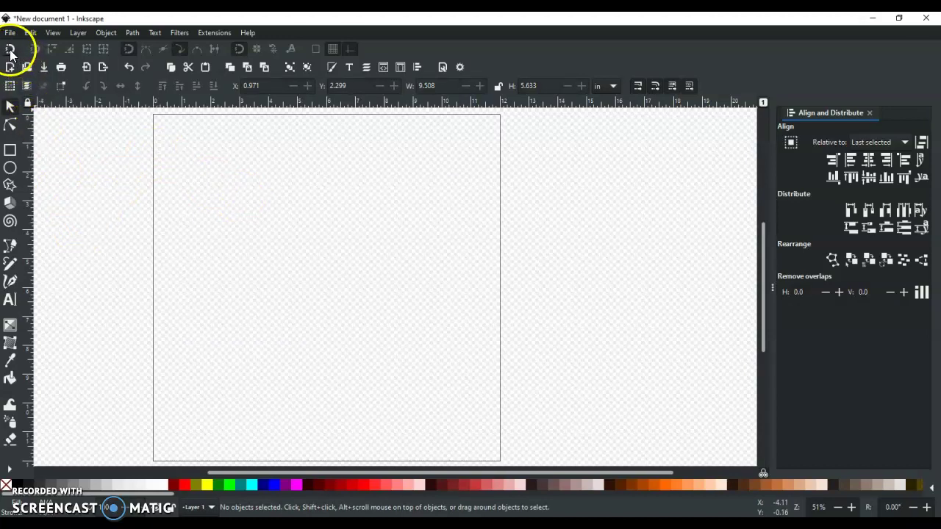
Add the text "REDHAWKS" near the middle of the page in Cooper Black at 72 pt
{"action": "left_click", "coordinate": [10, 302]}
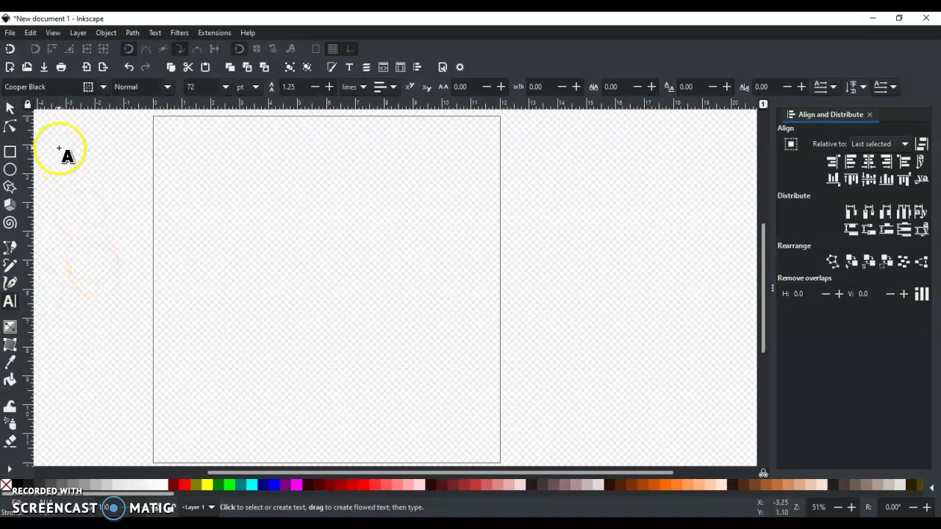
{"action": "left_click", "coordinate": [268, 246]}
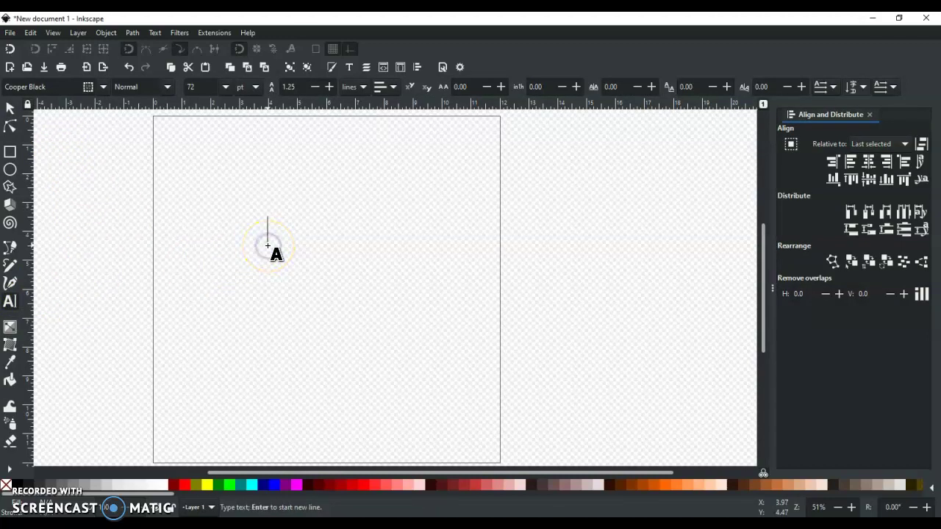
{"action": "type", "text": "REDHAWKS"}
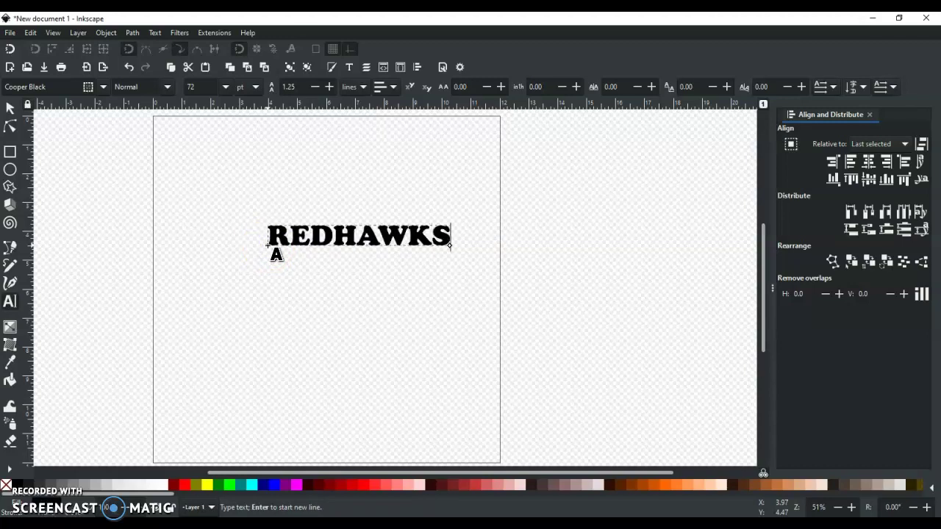
{"action": "left_click", "coordinate": [228, 184]}
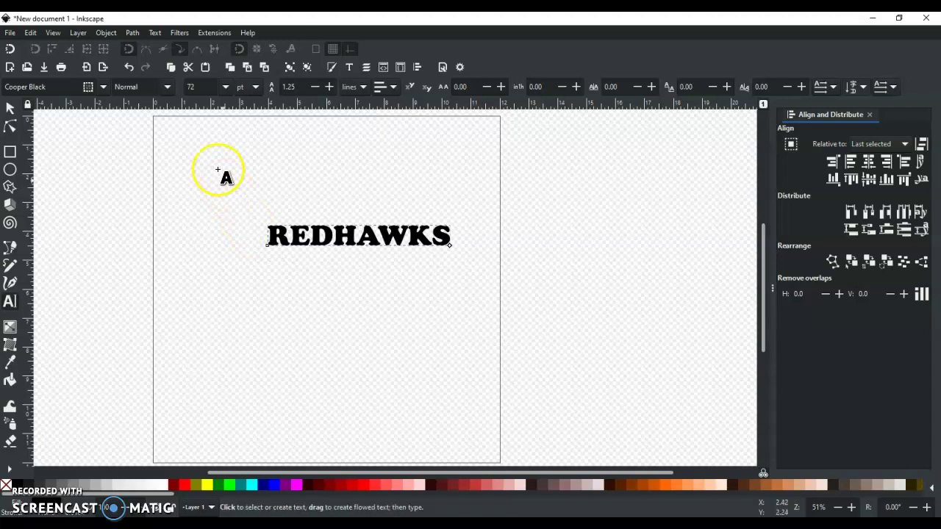
Enlarge the REDHAWKS text proportionally to about 10.97 in wide and position it within the page's width
{"action": "left_click", "coordinate": [10, 110]}
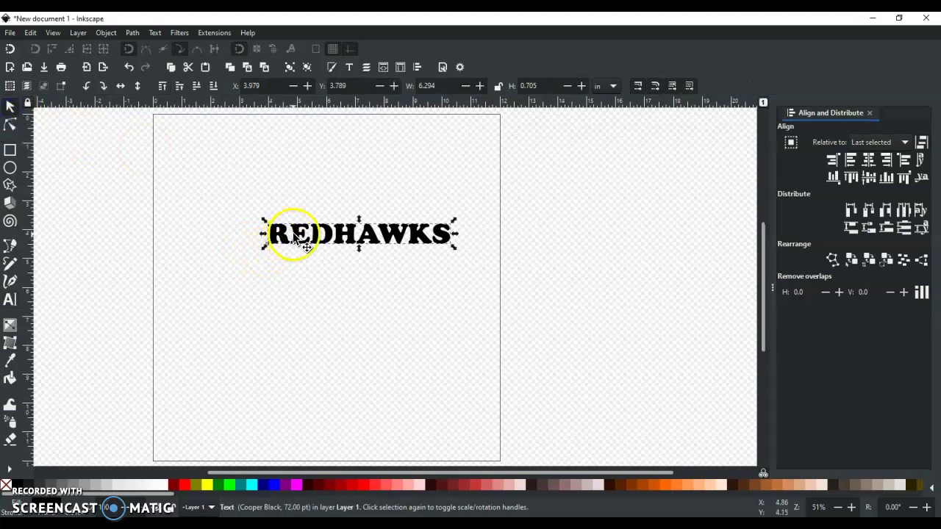
{"action": "left_click_drag", "start_coordinate": [293, 236], "coordinate": [250, 268]}
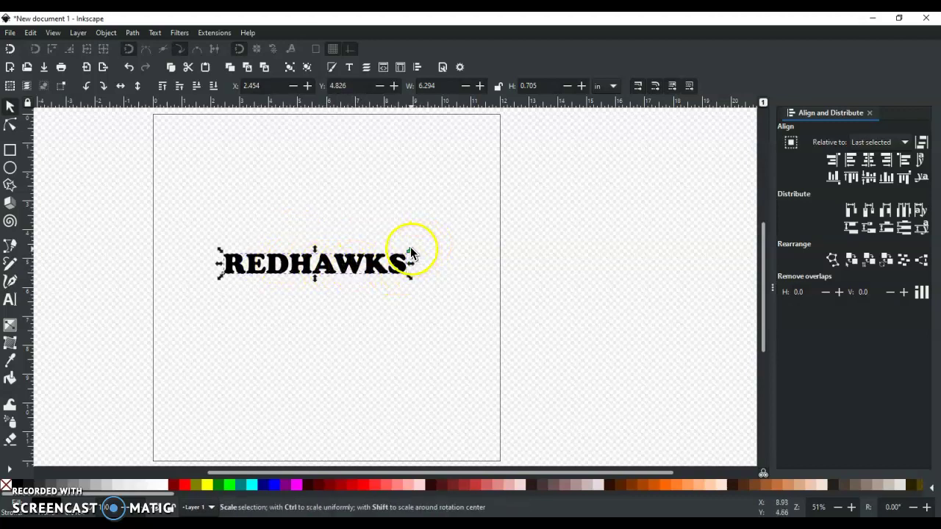
{"action": "left_click_drag", "start_coordinate": [410, 252], "coordinate": [478, 183]}
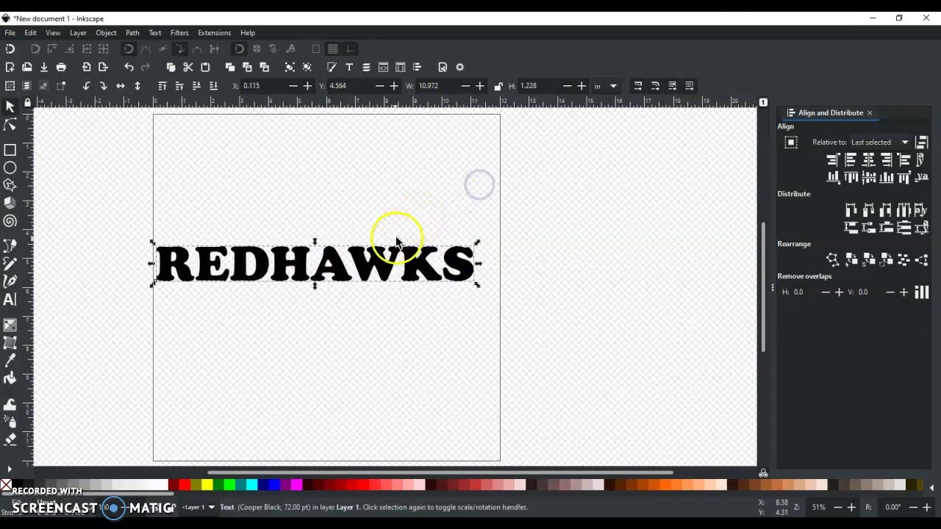
{"action": "left_click_drag", "start_coordinate": [380, 260], "coordinate": [395, 248]}
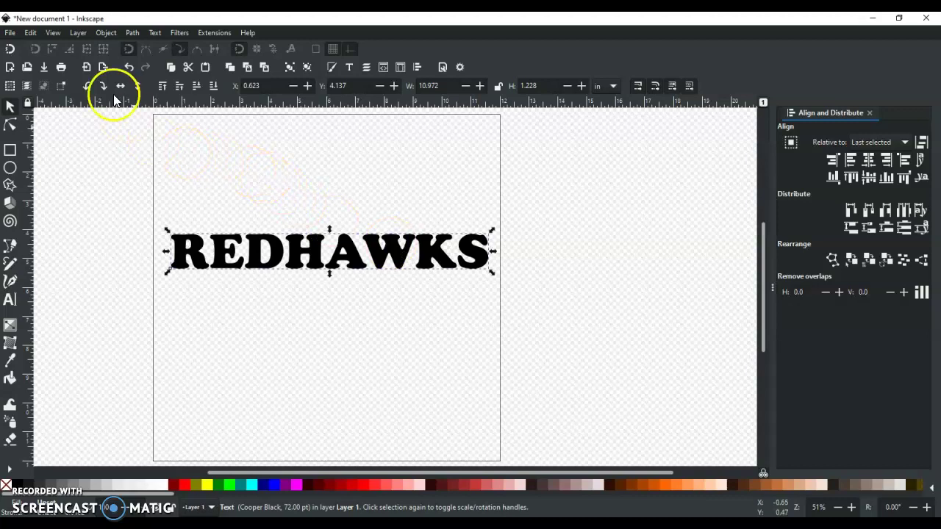
Convert the REDHAWKS text to paths and ungroup it into separate letters
{"action": "left_click", "coordinate": [132, 33]}
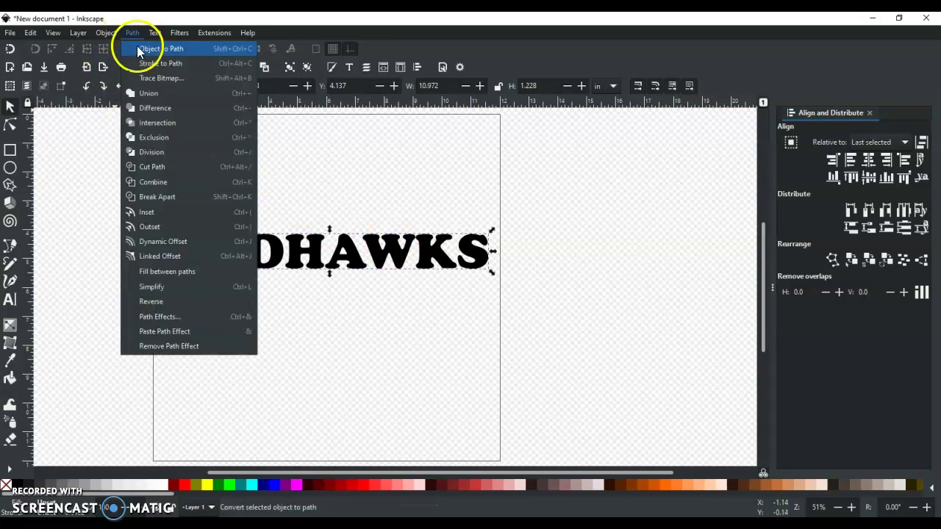
{"action": "left_click", "coordinate": [146, 48]}
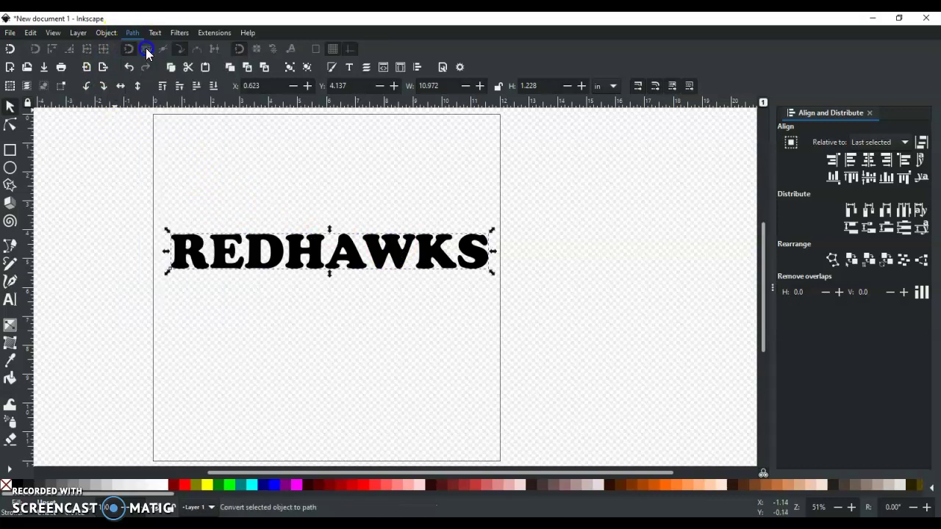
{"action": "left_click", "coordinate": [105, 32]}
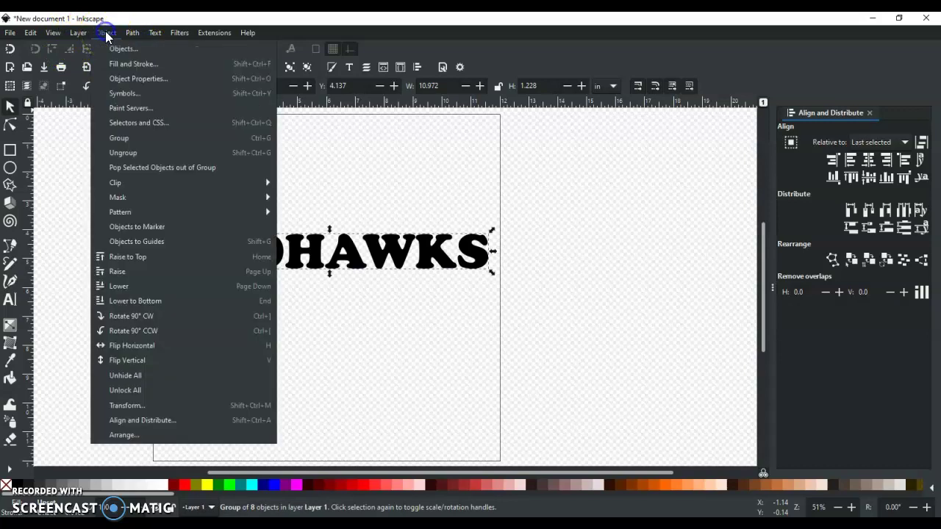
{"action": "left_click", "coordinate": [123, 153]}
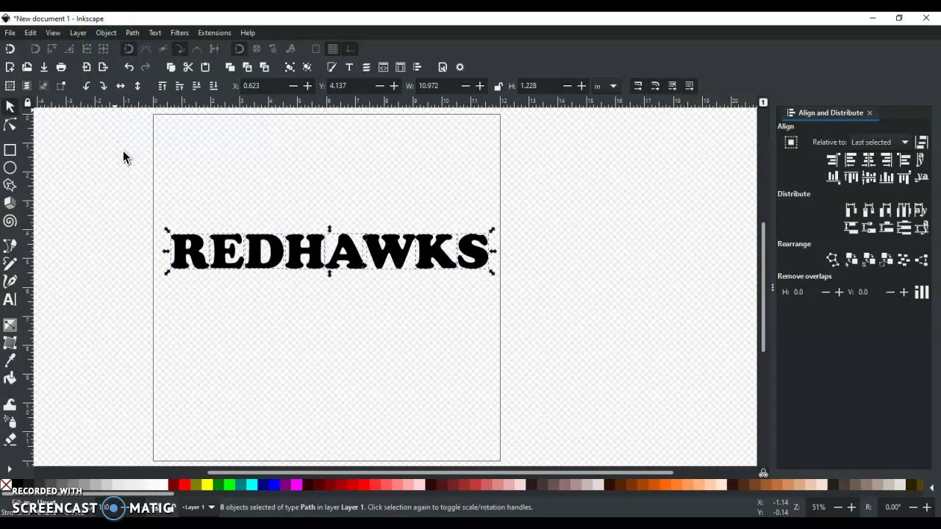
{"action": "left_click", "coordinate": [294, 305]}
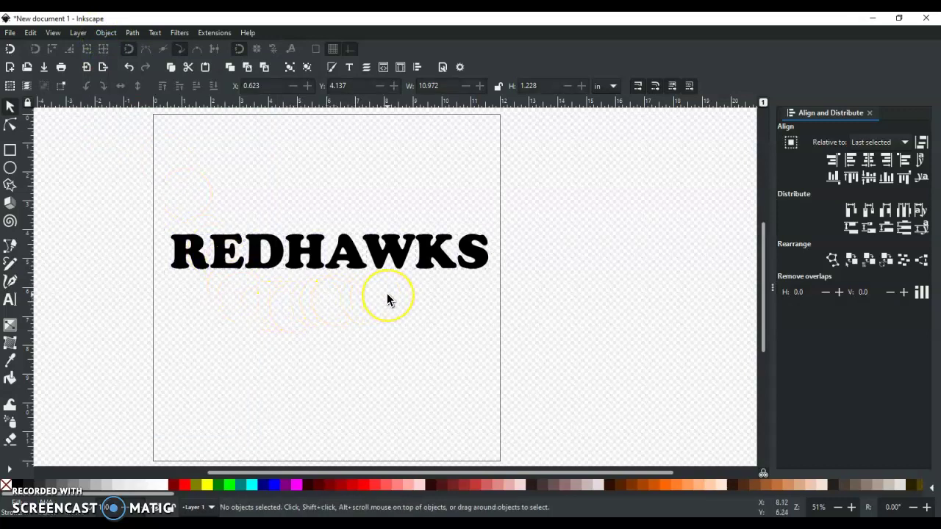
Nudge the letters R, E, D, H and A together about 0.21 in towards the W to close the gap
{"action": "left_click_drag", "start_coordinate": [160, 221], "coordinate": [374, 278]}
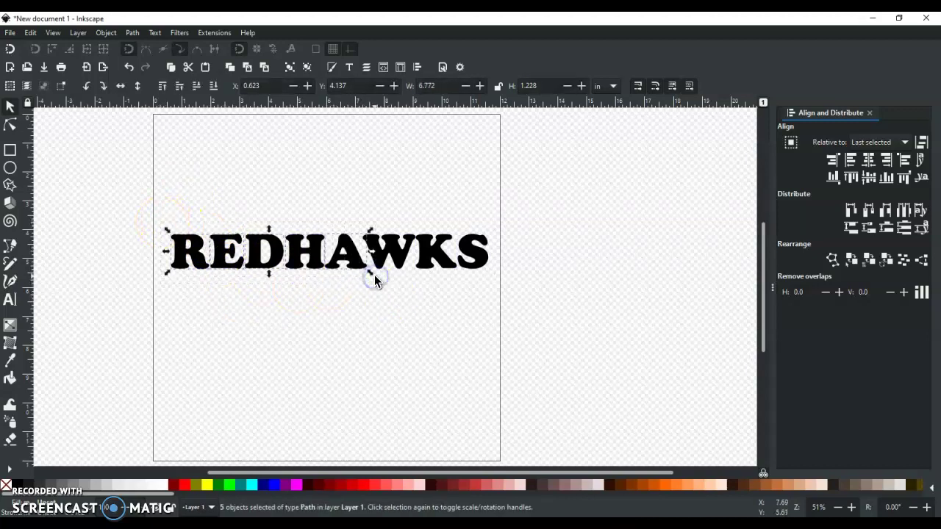
{"action": "key", "text": "Right"}
{"action": "key", "text": "Right"}
{"action": "key", "text": "Right"}
{"action": "key", "text": "Right"}
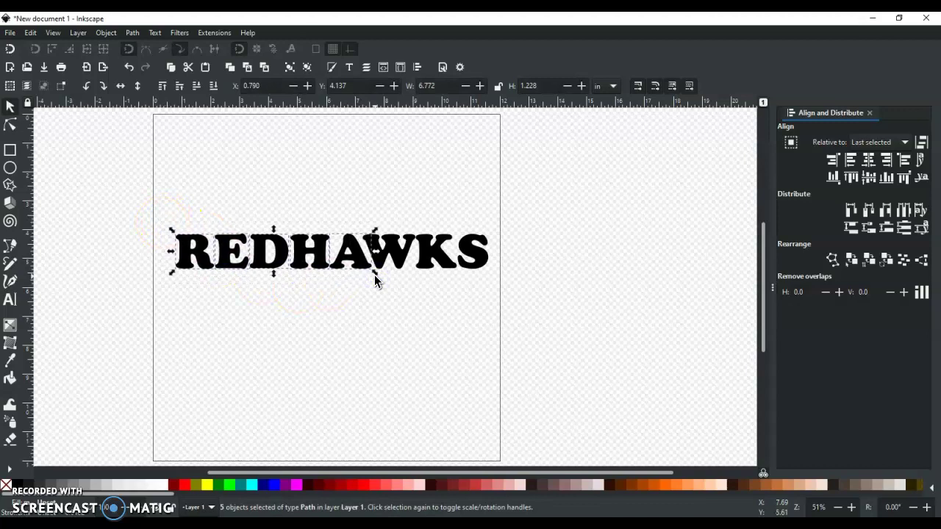
{"action": "key", "text": "Right"}
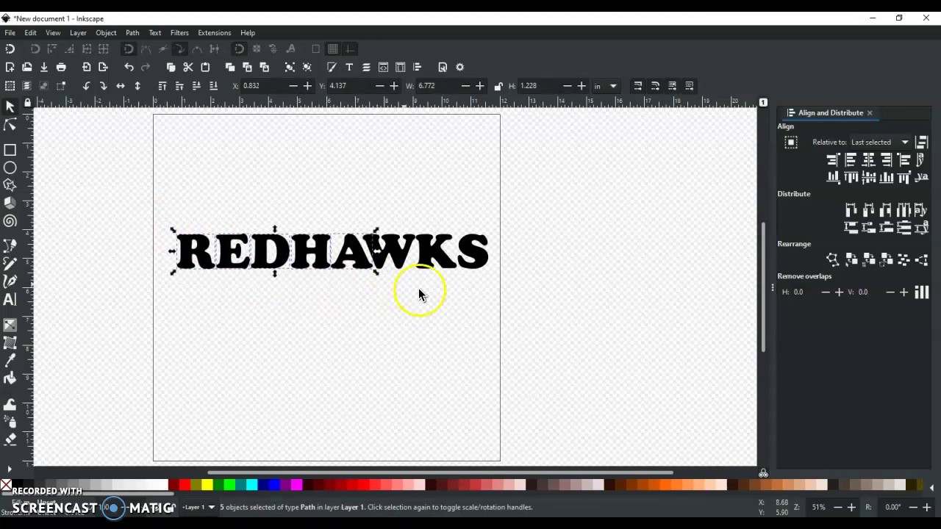
Nudge the letter S about 0.04 in closer to the K
{"action": "left_click", "coordinate": [472, 266]}
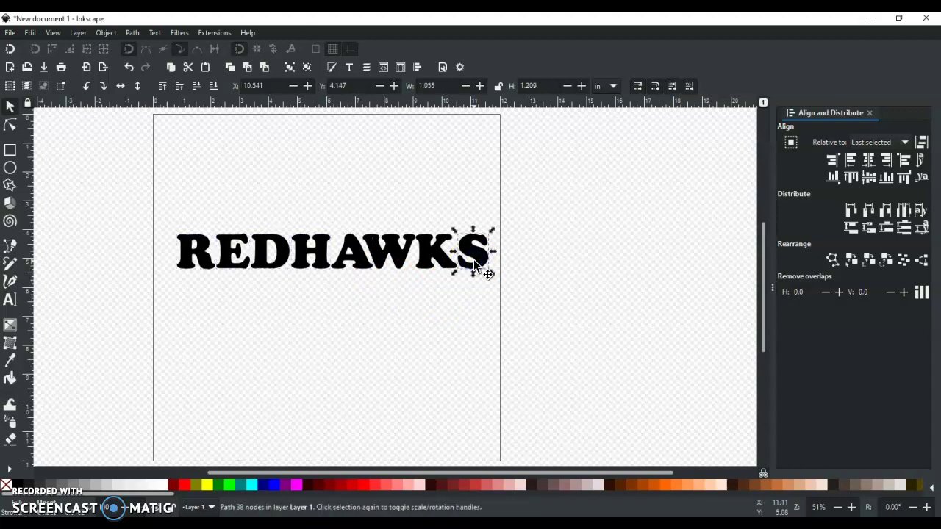
{"action": "key", "text": "Left"}
{"action": "key", "text": "Left"}
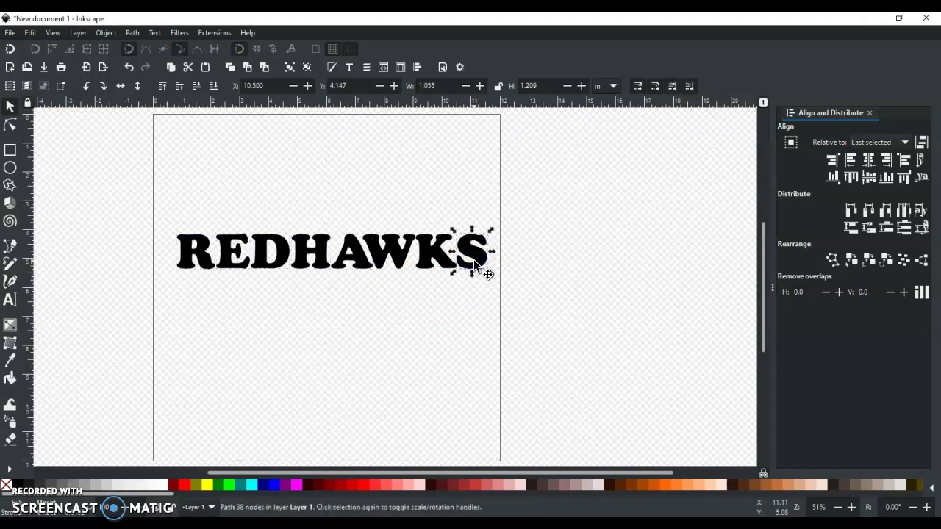
{"action": "left_click", "coordinate": [416, 280]}
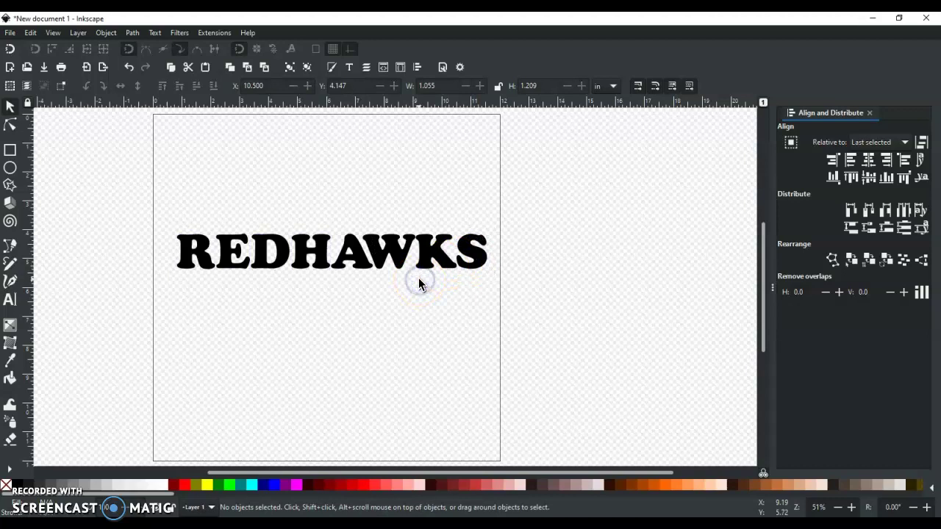
Nudge the letters R, E and D together about 0.08 in towards the H
{"action": "left_click_drag", "start_coordinate": [165, 224], "coordinate": [293, 279]}
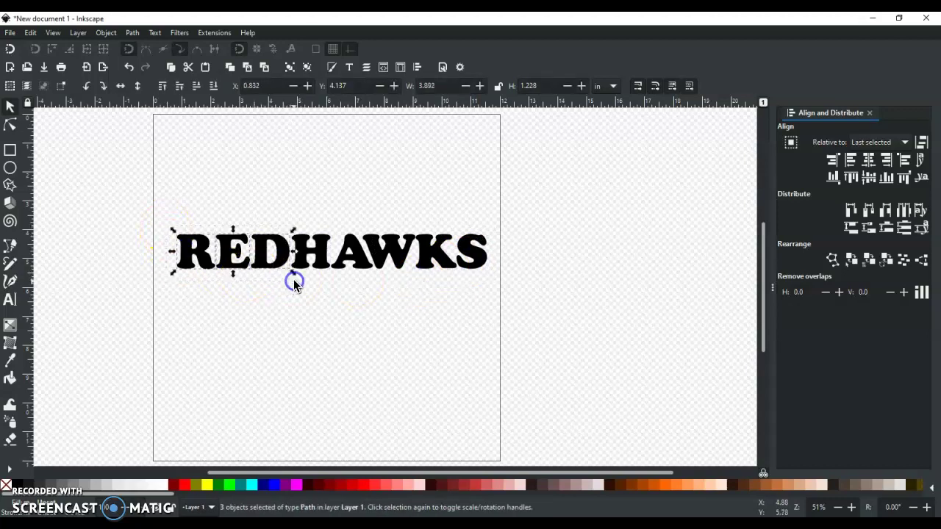
{"action": "key", "text": "Right"}
{"action": "key", "text": "Right"}
{"action": "key", "text": "Right"}
{"action": "key", "text": "Right"}
{"action": "left_click", "coordinate": [300, 303]}
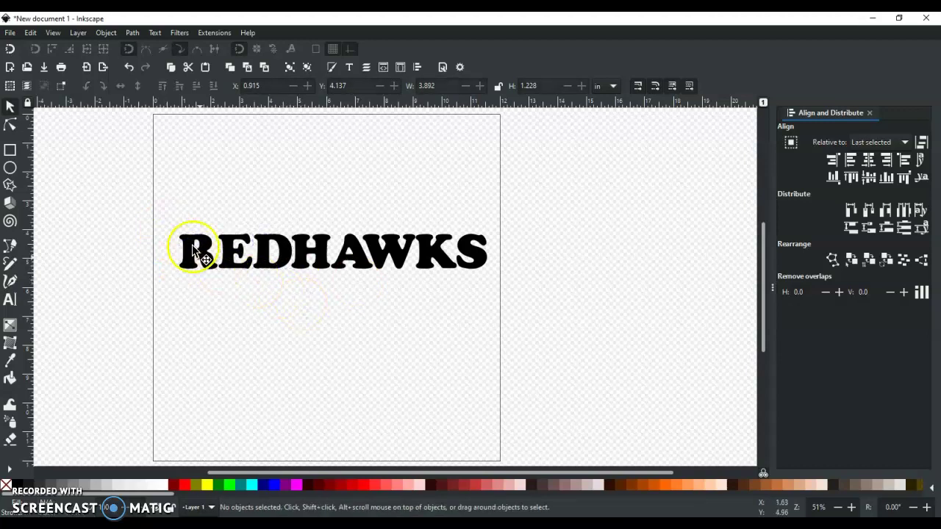
Union all the letters into a single path and move the word to about the centre of the page
{"action": "key", "text": "ctrl+a"}
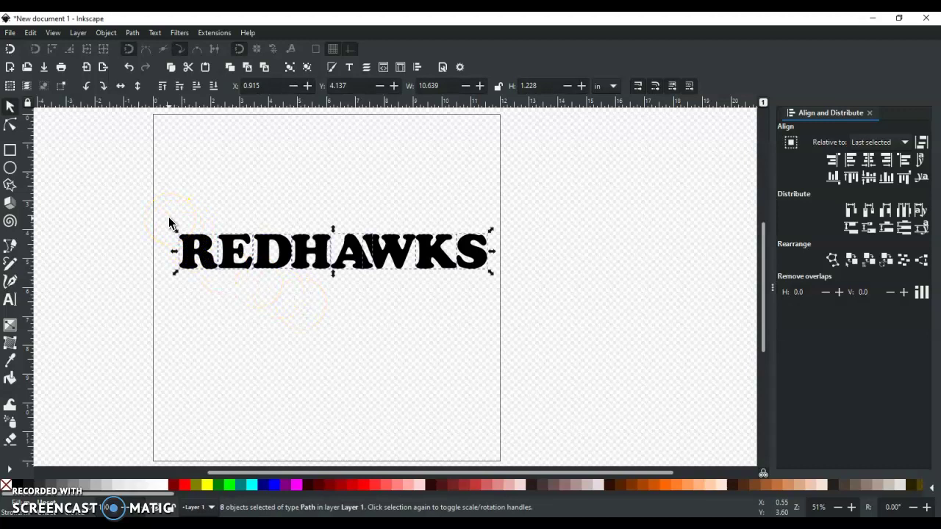
{"action": "left_click", "coordinate": [132, 33]}
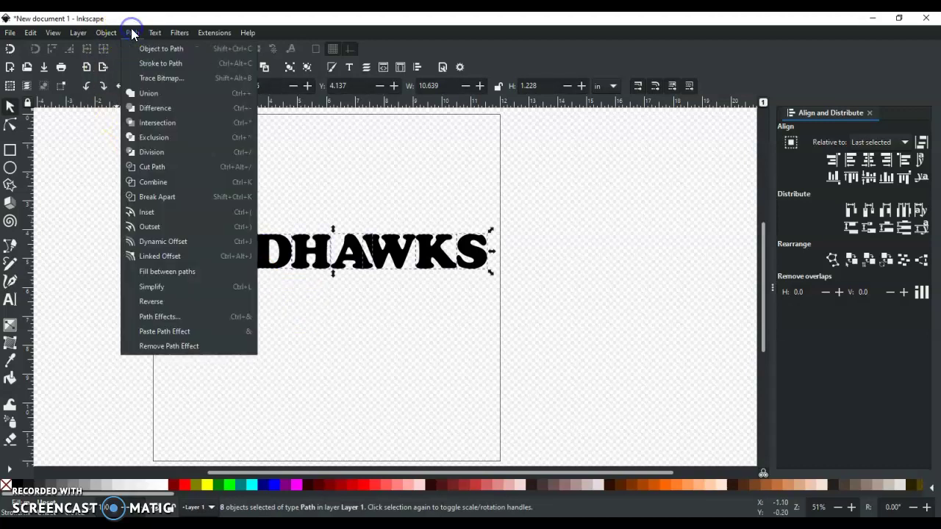
{"action": "left_click", "coordinate": [147, 94]}
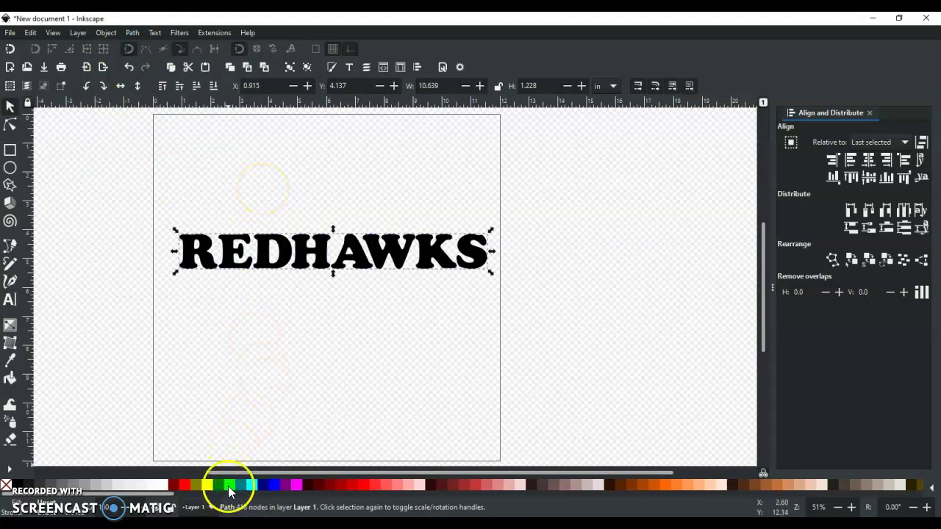
{"action": "left_click_drag", "start_coordinate": [263, 254], "coordinate": [252, 255]}
{"action": "left_click", "coordinate": [242, 293]}
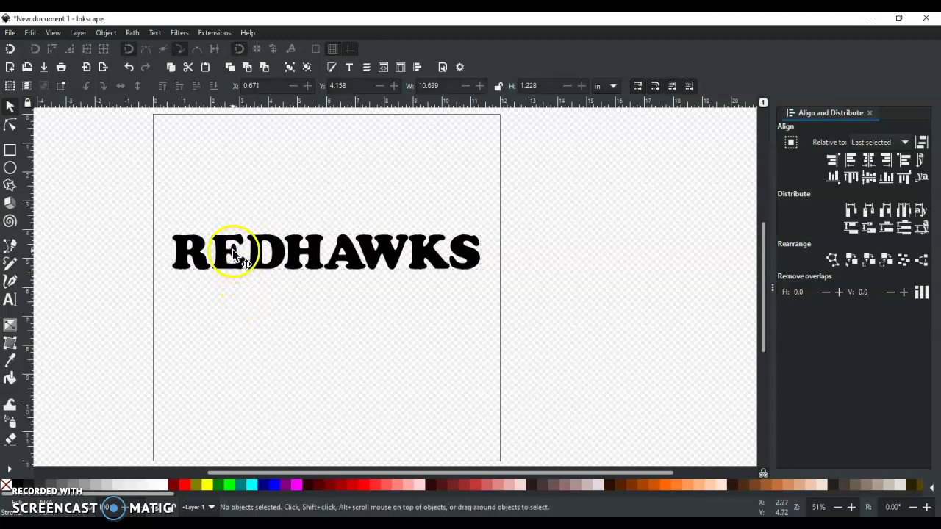
{"action": "left_click_drag", "start_coordinate": [260, 254], "coordinate": [256, 293]}
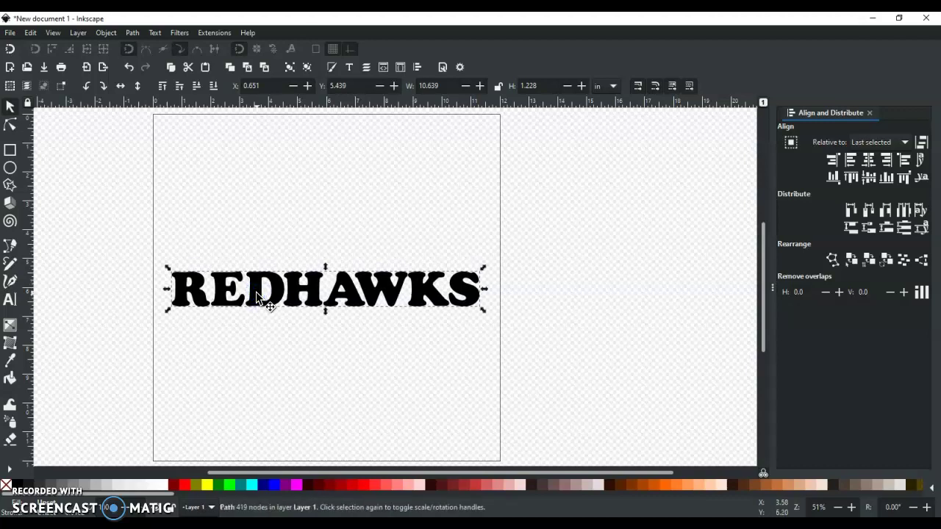
Duplicate the REDHAWKS path and place the copy directly above the original, at about Y 3.914 in
{"action": "key", "text": "ctrl"}
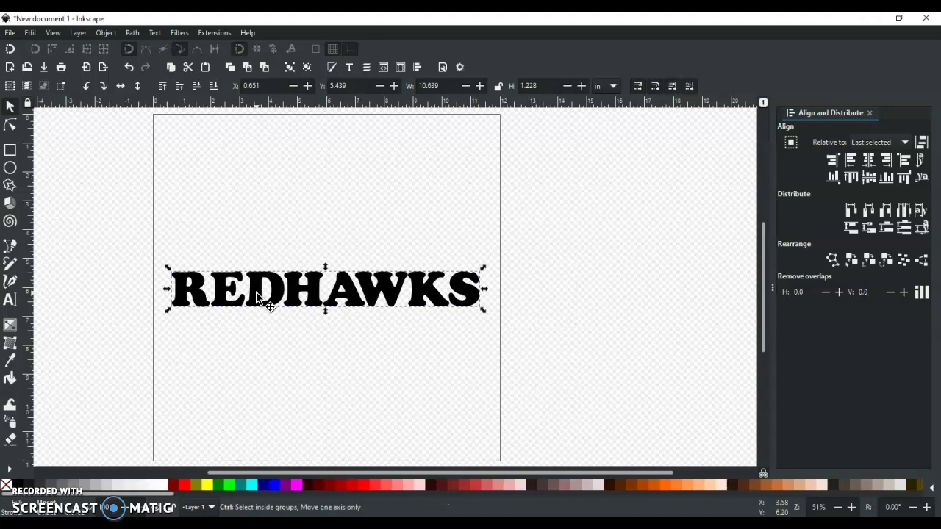
{"action": "left_click", "coordinate": [256, 292], "text": "ctrl"}
{"action": "left_click_drag", "start_coordinate": [258, 294], "coordinate": [261, 246]}
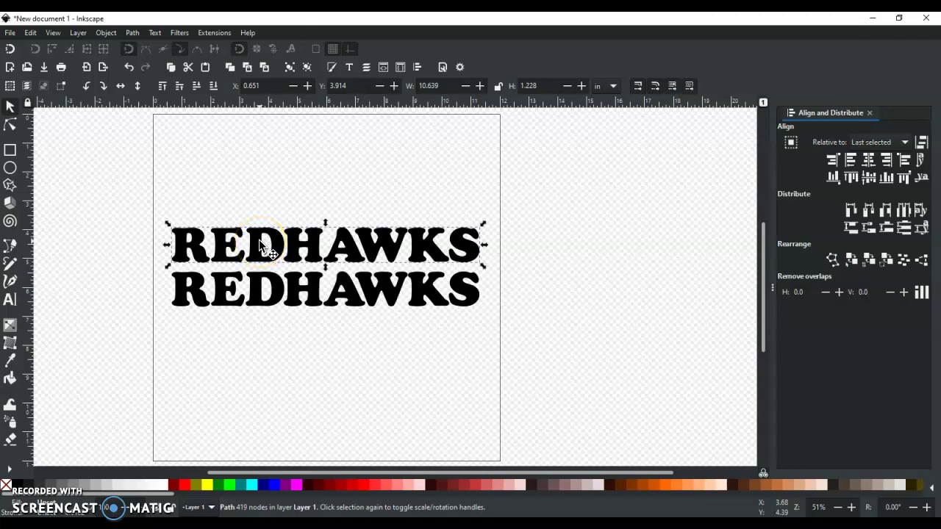
Create a linked offset from the upper REDHAWKS copy and fill it with olive (#808000)
{"action": "left_click", "coordinate": [132, 32]}
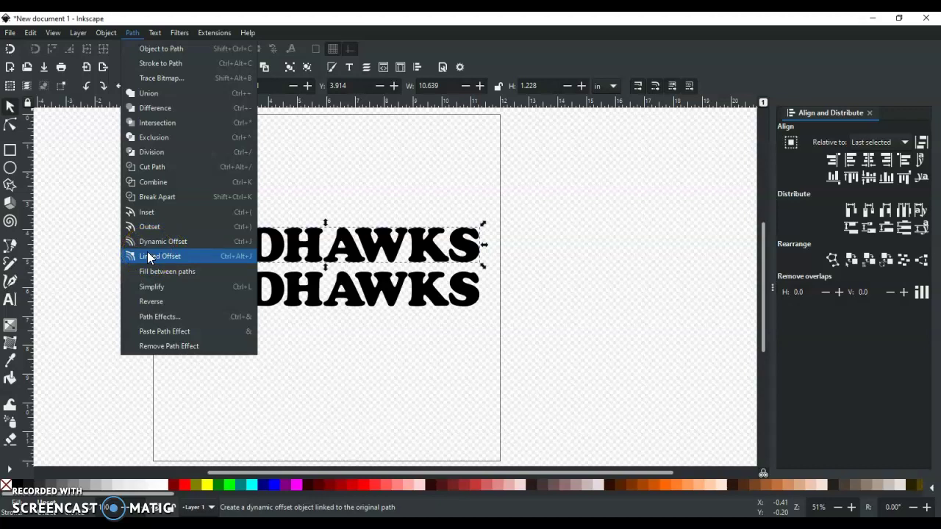
{"action": "left_click", "coordinate": [167, 256]}
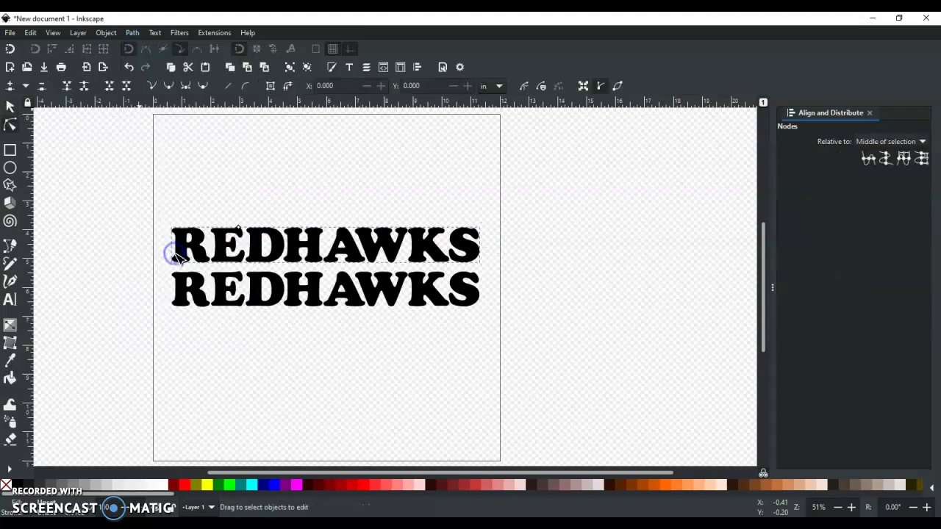
{"action": "left_click_drag", "start_coordinate": [211, 236], "coordinate": [112, 253]}
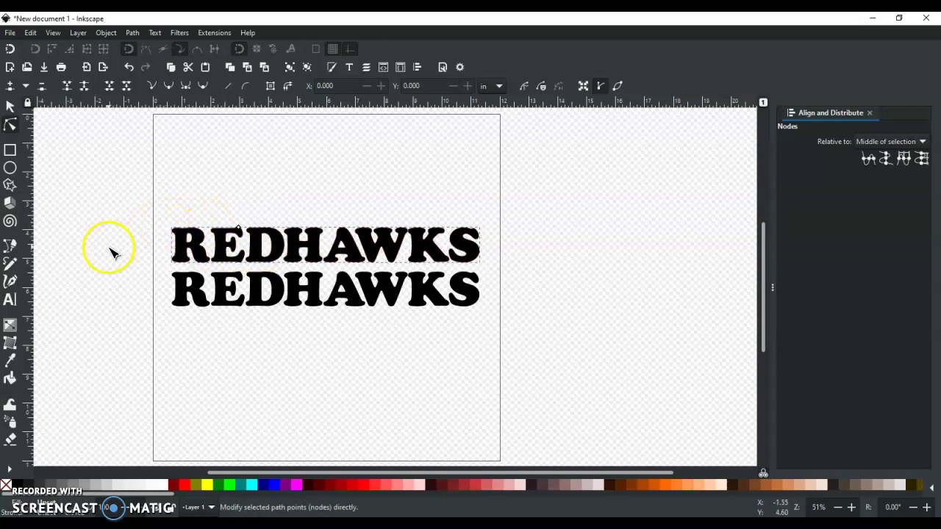
{"action": "left_click", "coordinate": [196, 485]}
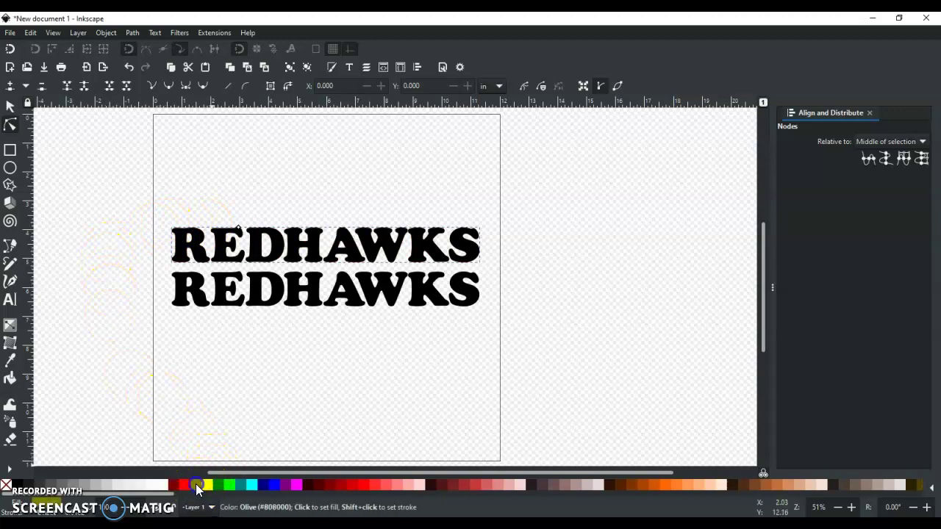
Pull the linked offset of the upper REDHAWKS out to about 2.07 pt and try converting it to a path
{"action": "left_click", "coordinate": [242, 229]}
{"action": "left_click_drag", "start_coordinate": [242, 229], "coordinate": [243, 227]}
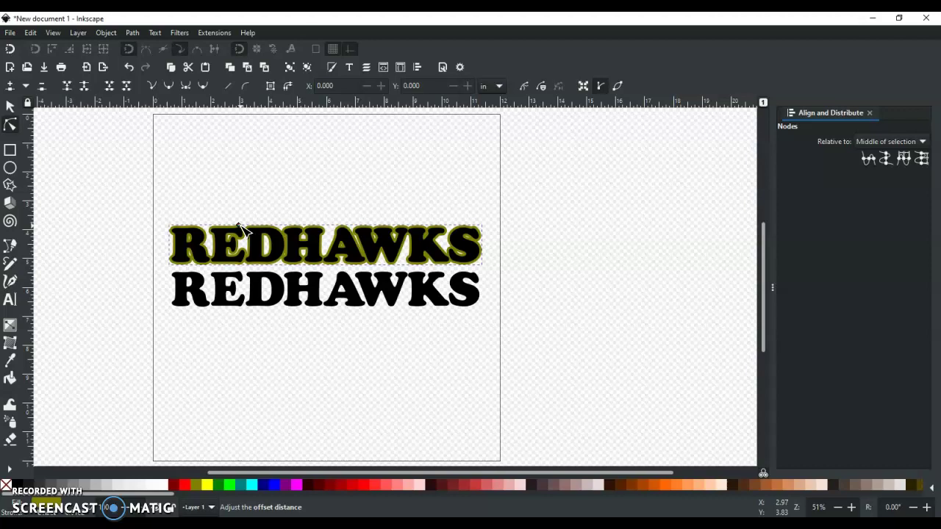
{"action": "key", "text": "ctrl+shift+c"}
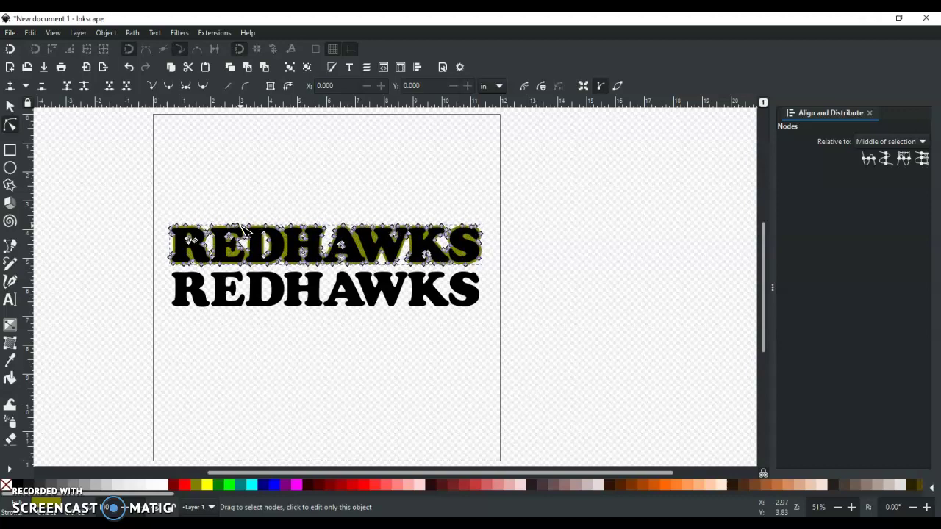
Undo the path conversion and delete the olive linked offset behind the upper REDHAWKS
{"action": "key", "text": "Escape"}
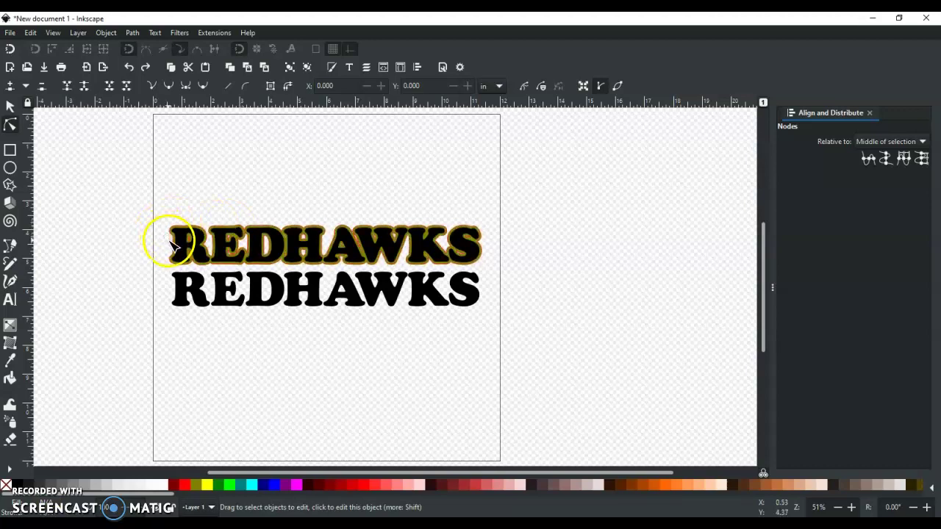
{"action": "left_click", "coordinate": [9, 108]}
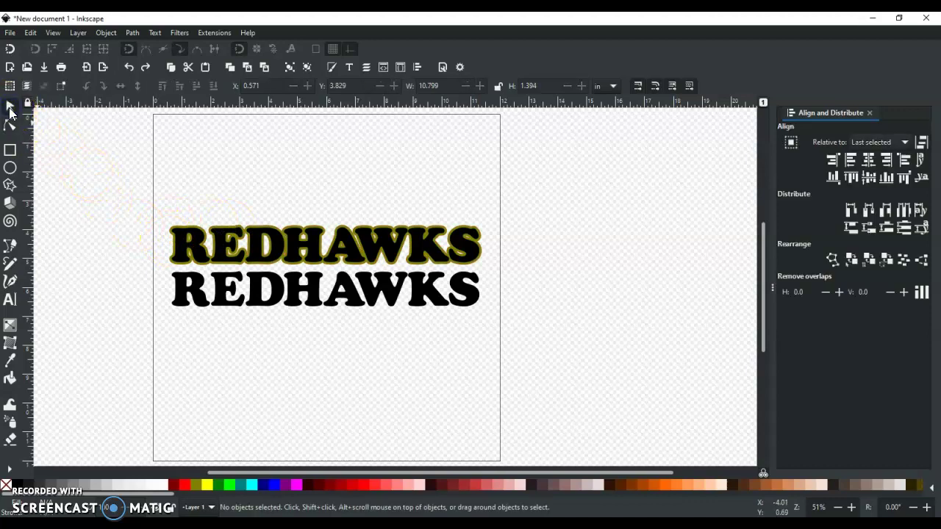
{"action": "left_click", "coordinate": [169, 247]}
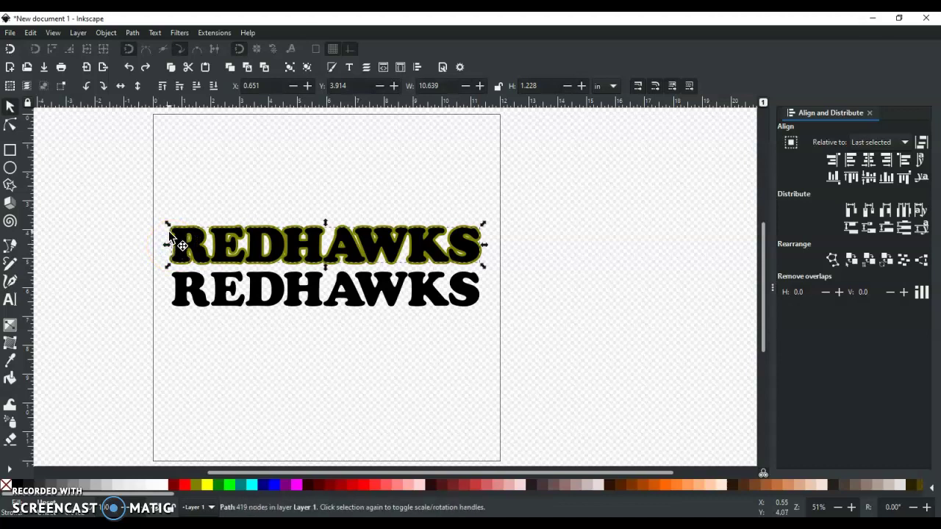
{"action": "left_click", "coordinate": [168, 233]}
{"action": "left_click", "coordinate": [166, 232]}
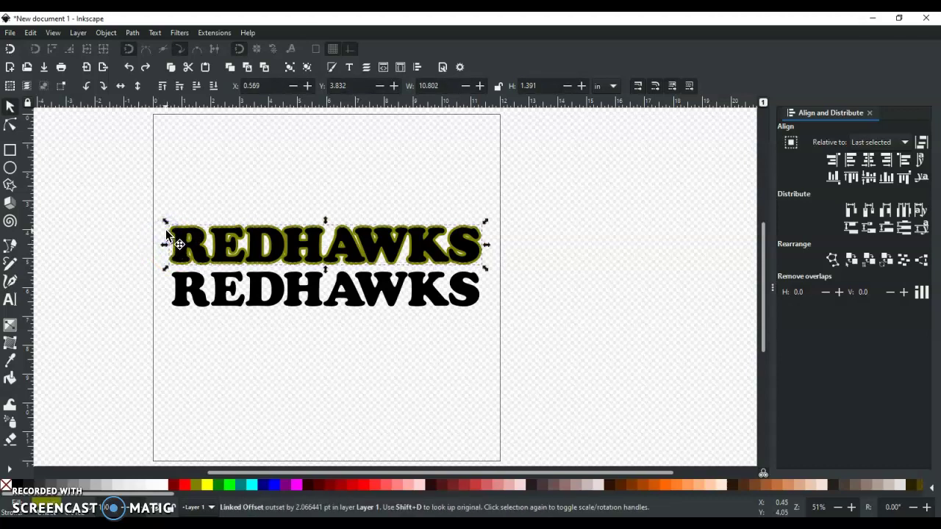
{"action": "key", "text": "Delete"}
Duplicate the upper black REDHAWKS, fill the duplicate with teal and lower it to the bottom of the stack
{"action": "left_click", "coordinate": [179, 235]}
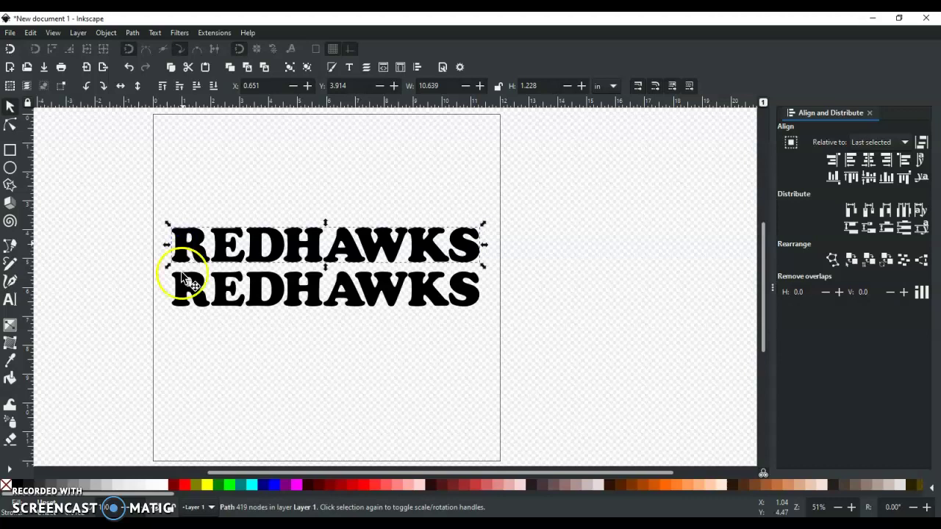
{"action": "left_click", "coordinate": [242, 486]}
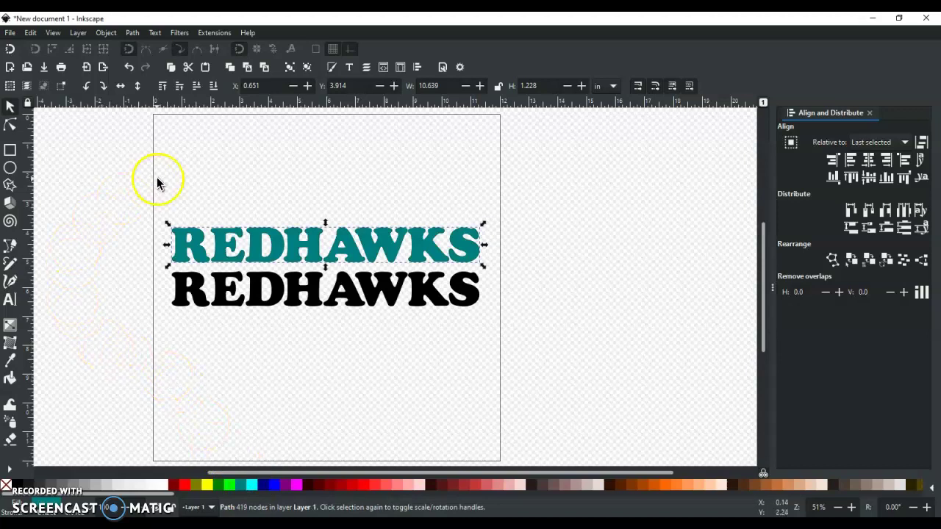
{"action": "left_click", "coordinate": [214, 87]}
{"action": "left_click", "coordinate": [101, 193]}
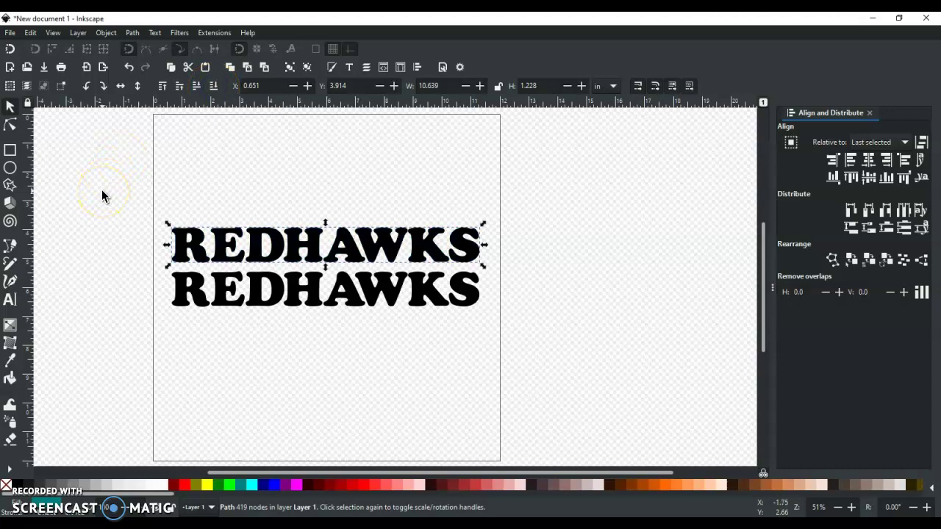
Outset the teal REDHAWKS three times, to a width of 10.764 in, so it forms a border around the black word
{"action": "key", "text": "Tab"}
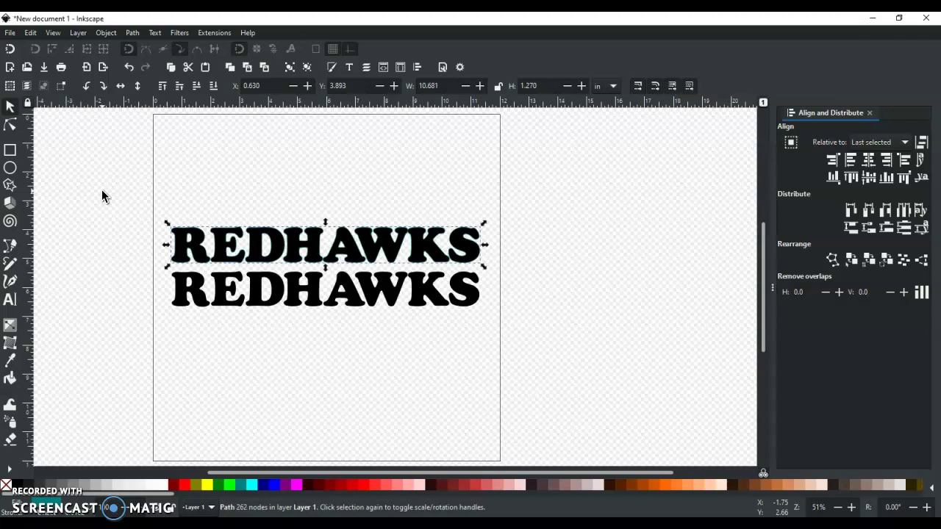
{"action": "key", "text": "Tab"}
{"action": "key", "text": "Tab"}
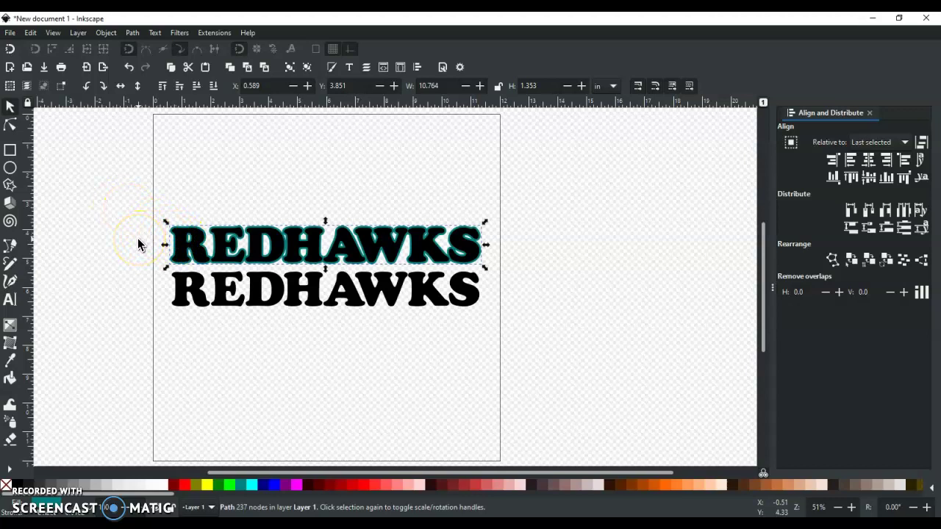
Subtract the black upper REDHAWKS from the enlarged teal path with Difference
{"action": "left_click", "coordinate": [180, 246], "text": "shift"}
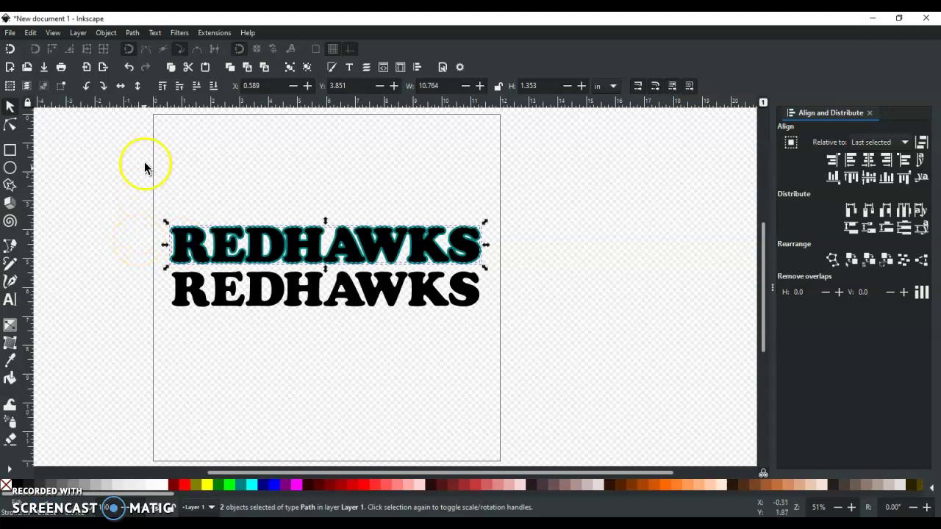
{"action": "left_click", "coordinate": [132, 33]}
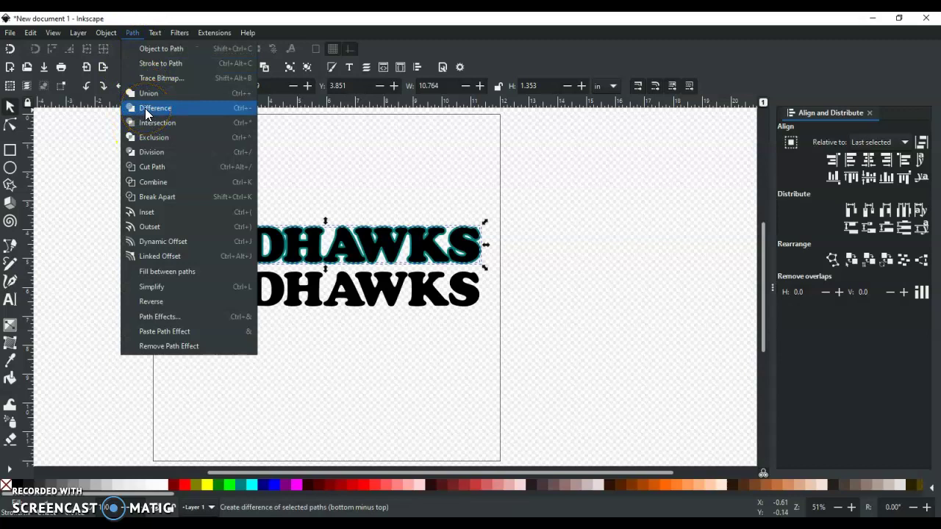
{"action": "left_click", "coordinate": [145, 108]}
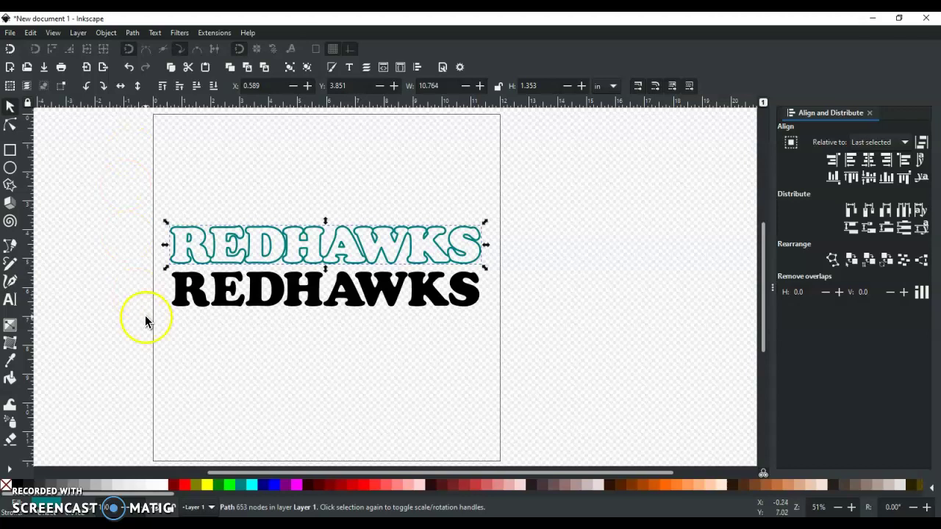
Try maroon and red fills on the upper REDHAWKS outline, and finally fill it with black
{"action": "left_click", "coordinate": [175, 482]}
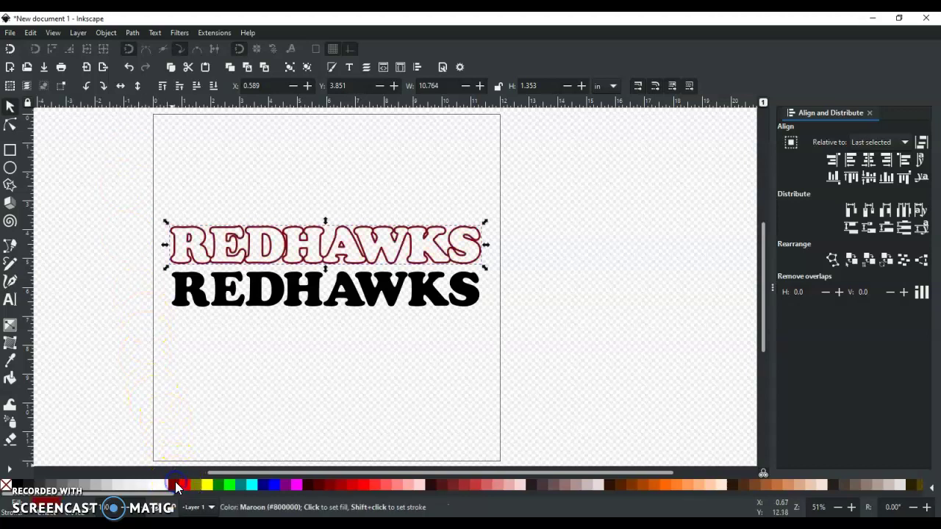
{"action": "left_click", "coordinate": [340, 490]}
{"action": "left_click", "coordinate": [266, 335]}
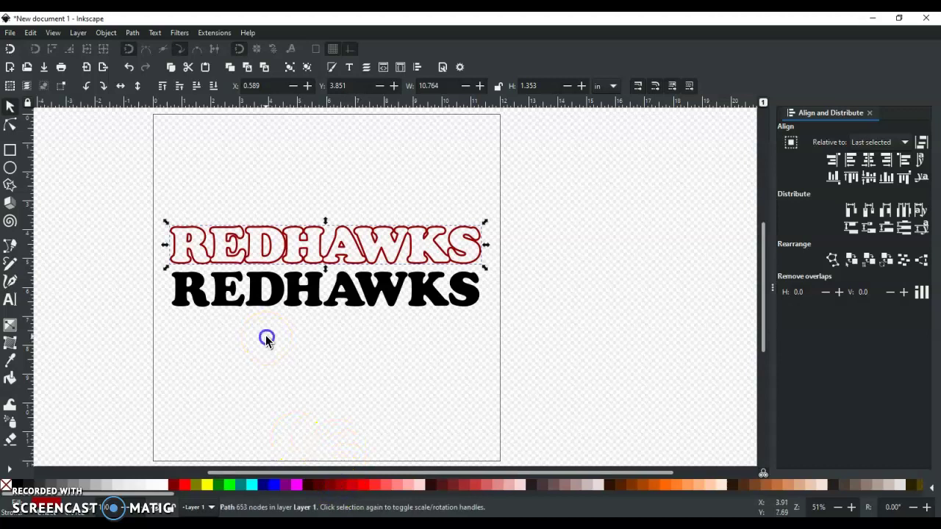
{"action": "left_click", "coordinate": [250, 248]}
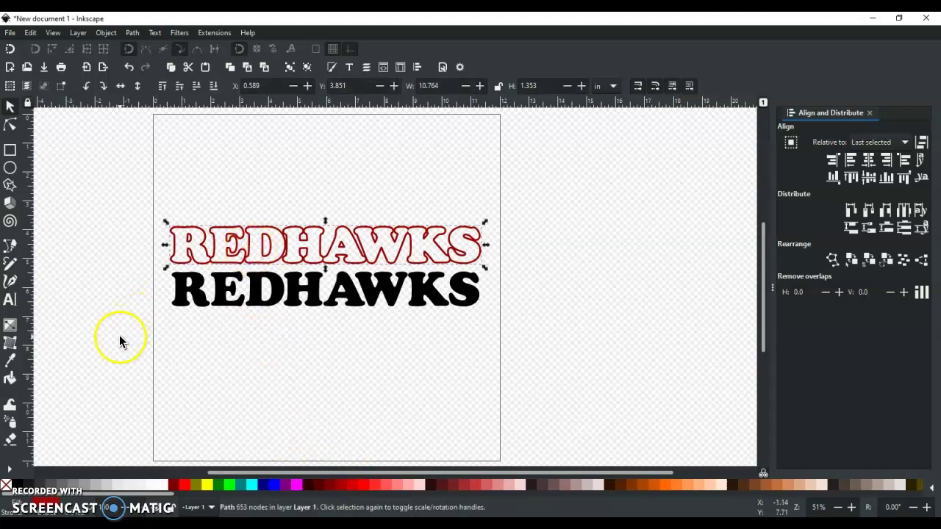
{"action": "left_click", "coordinate": [12, 486]}
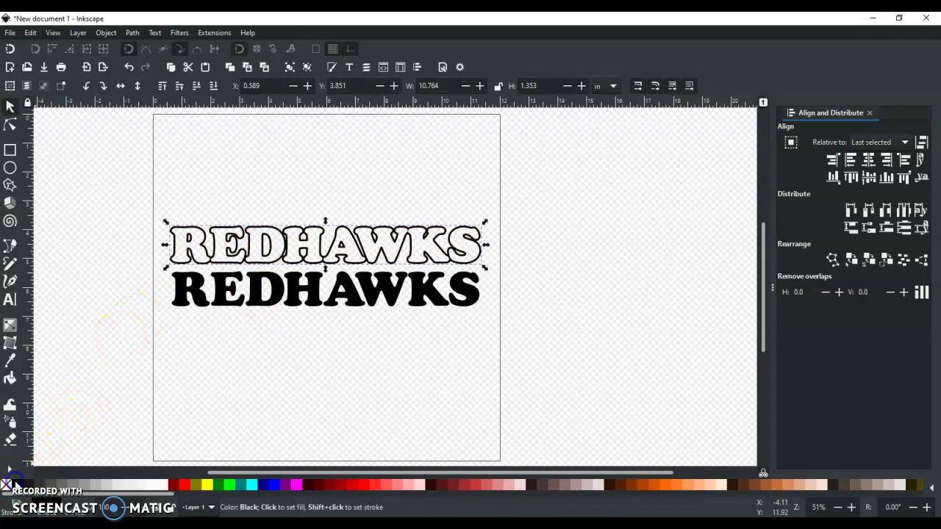
Fill the solid lower REDHAWKS with dark red (#800000)
{"action": "left_click", "coordinate": [223, 294]}
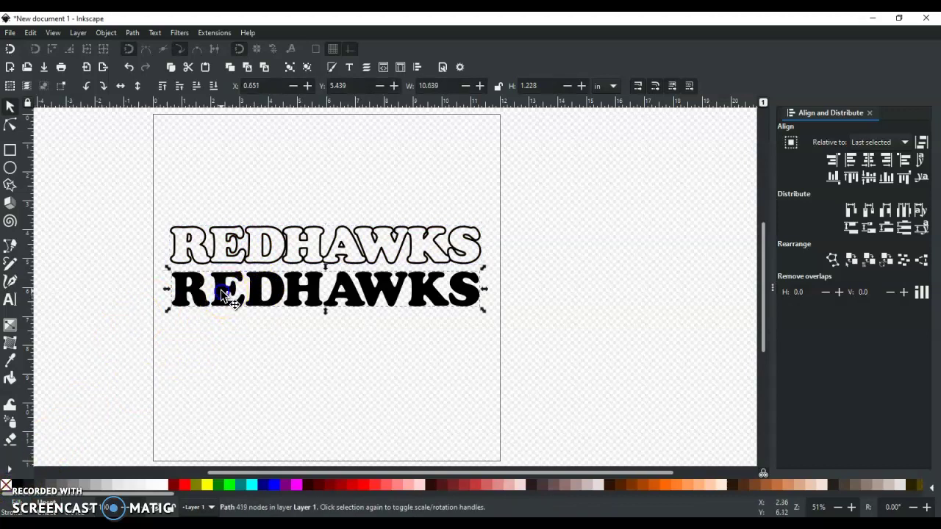
{"action": "left_click", "coordinate": [331, 484]}
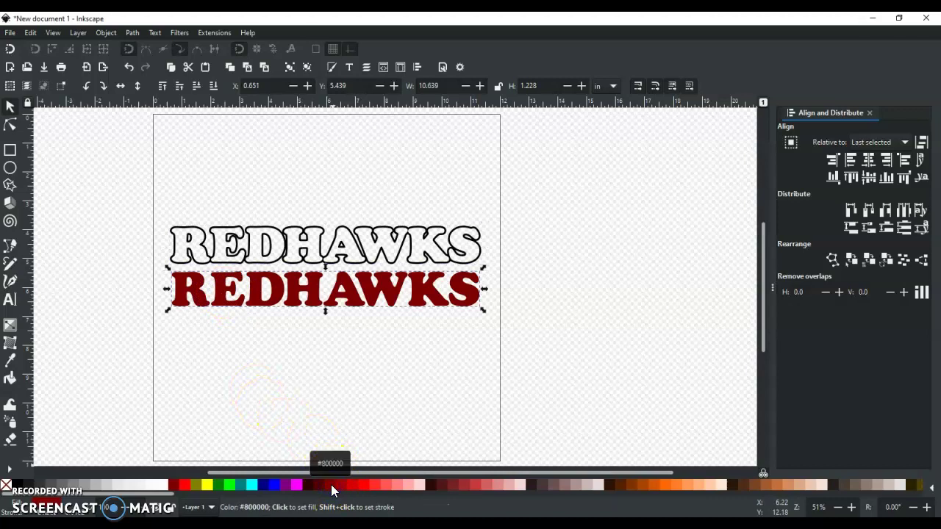
{"action": "left_click", "coordinate": [18, 491]}
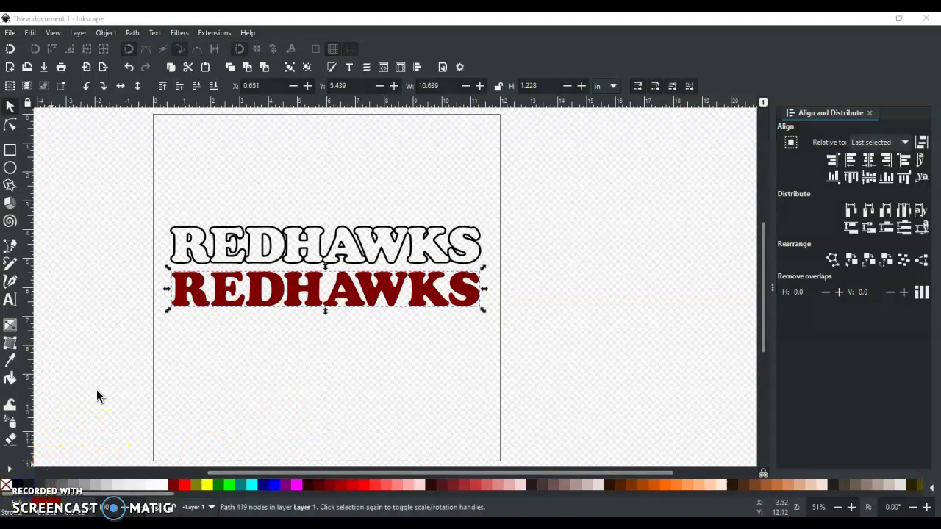
Add the Slice path effect to the upper REDHAWKS outline and set its slice line to horizontal
{"action": "left_click", "coordinate": [200, 246]}
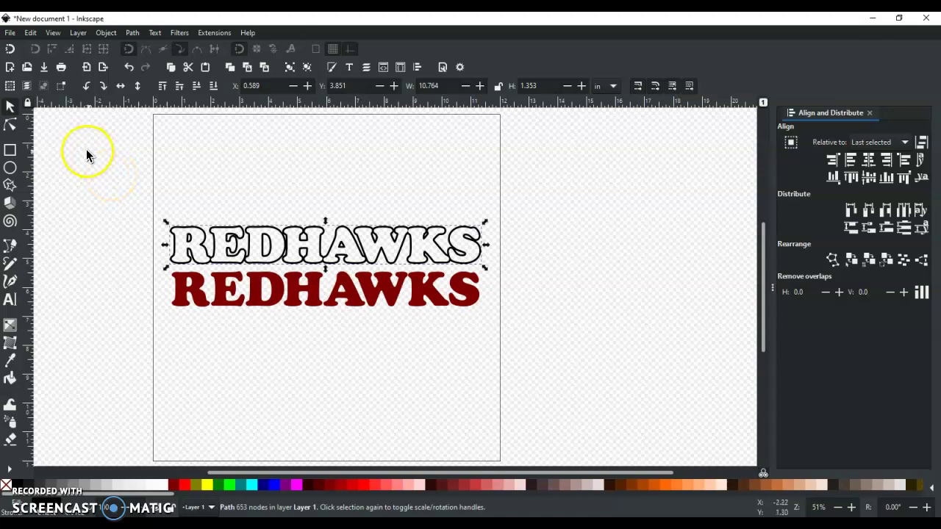
{"action": "left_click", "coordinate": [132, 33]}
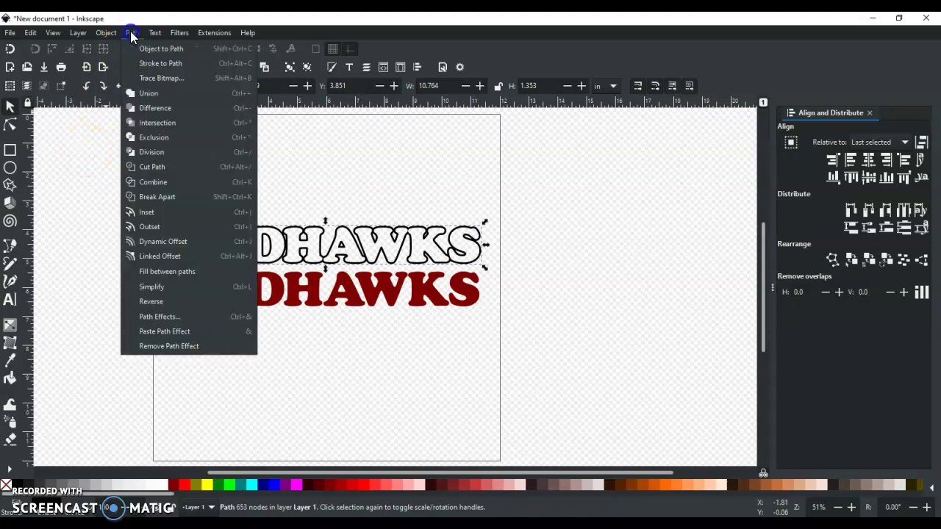
{"action": "left_click", "coordinate": [56, 132]}
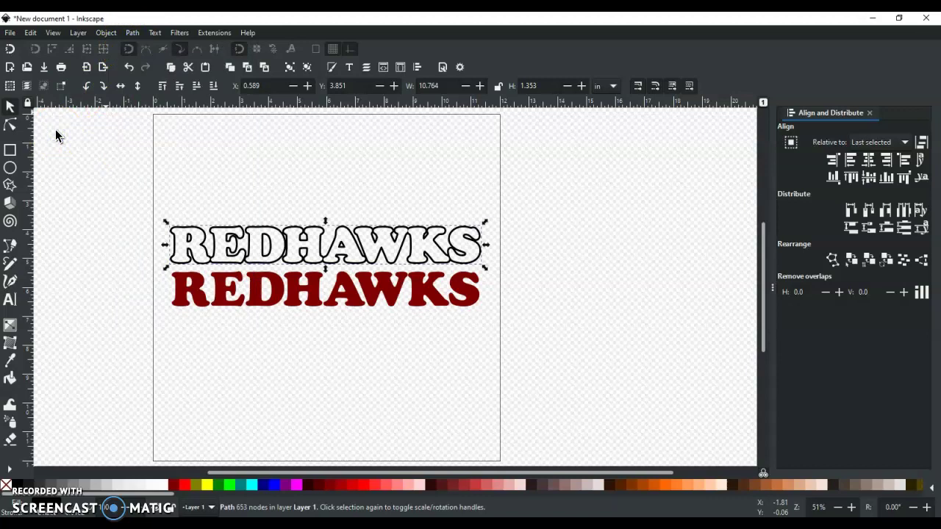
{"action": "left_click", "coordinate": [10, 127]}
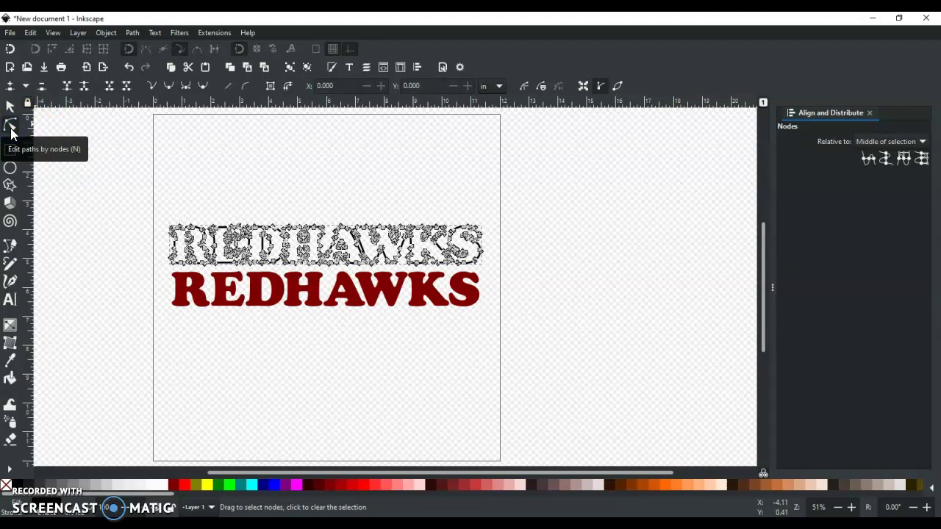
{"action": "left_click", "coordinate": [9, 106]}
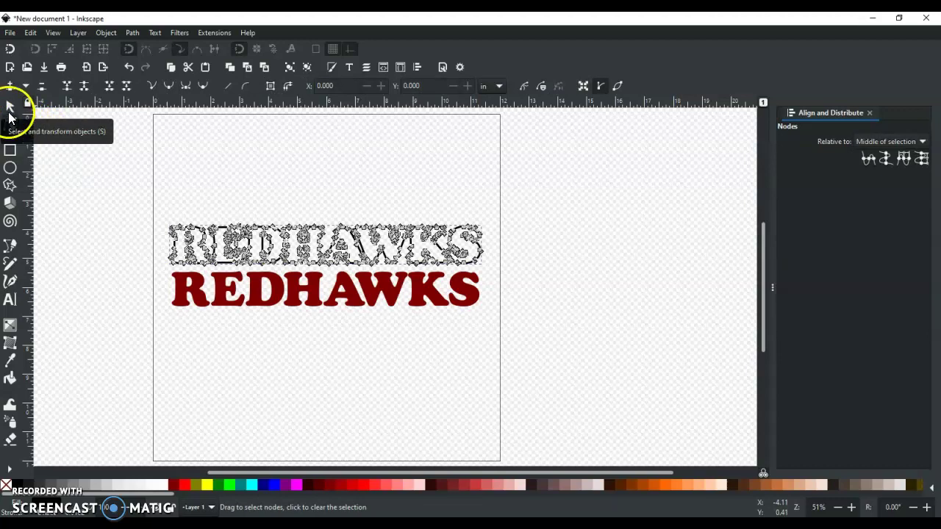
{"action": "left_click", "coordinate": [133, 32]}
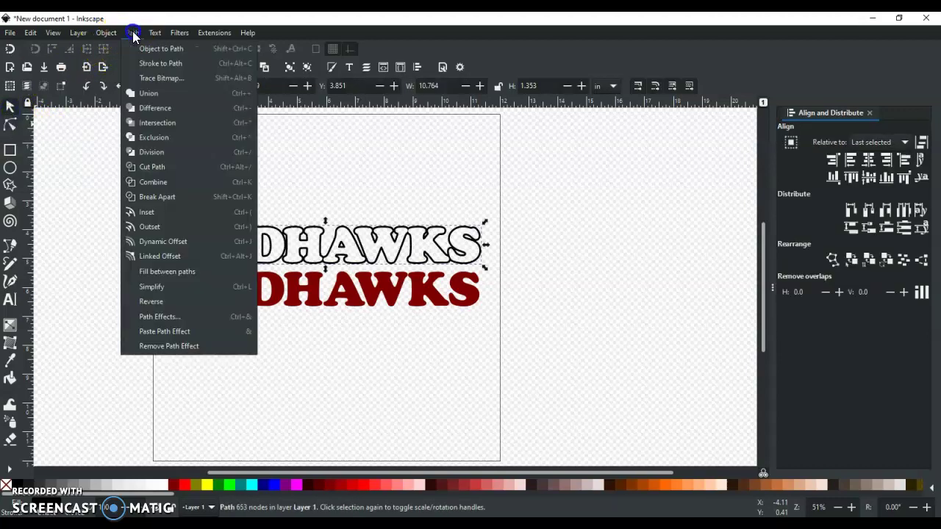
{"action": "left_click", "coordinate": [157, 316]}
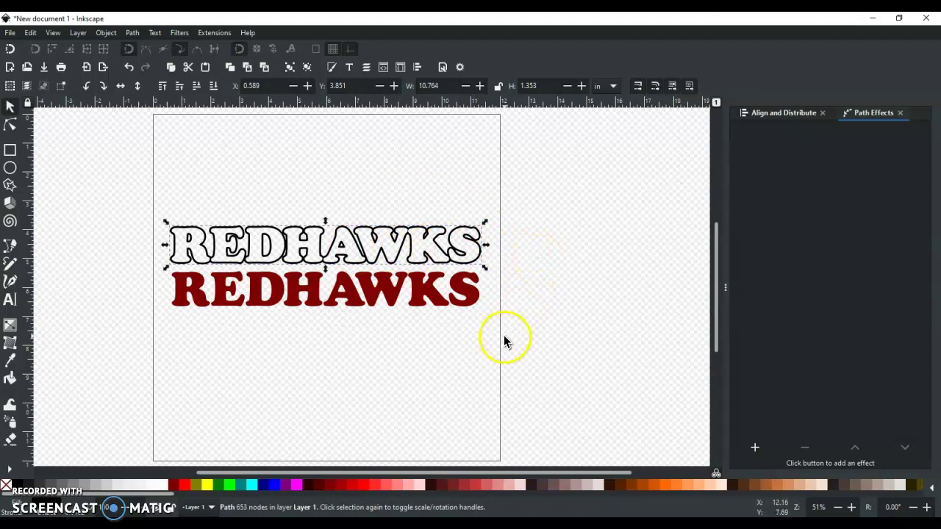
{"action": "left_click", "coordinate": [753, 449]}
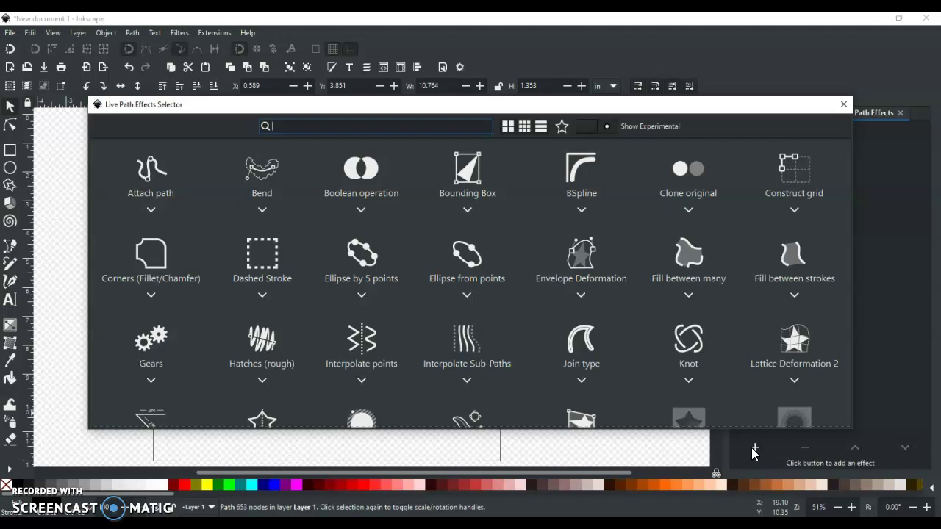
{"action": "type", "text": "slice"}
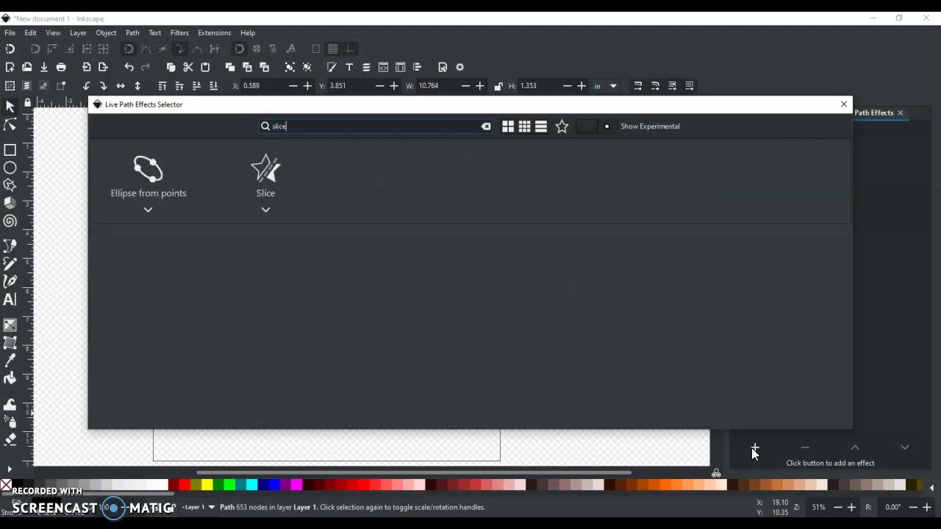
{"action": "left_click", "coordinate": [264, 172]}
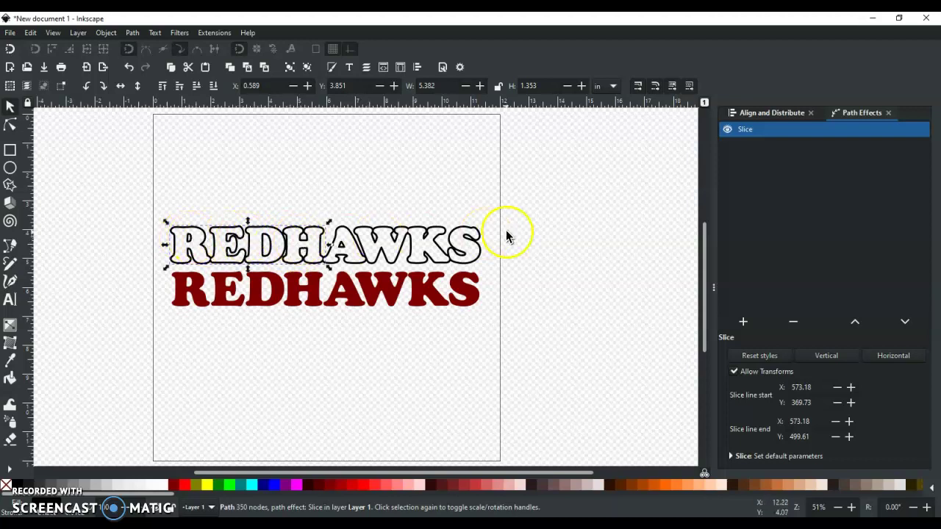
{"action": "left_click", "coordinate": [884, 355]}
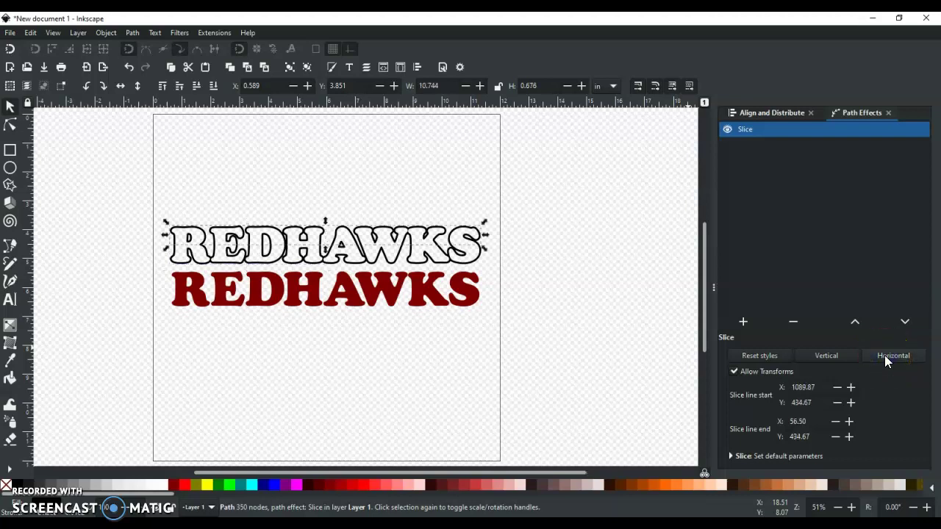
Convert the sliced REDHAWKS outline to paths and select its lower half
{"action": "left_click", "coordinate": [133, 33]}
{"action": "left_click", "coordinate": [135, 49]}
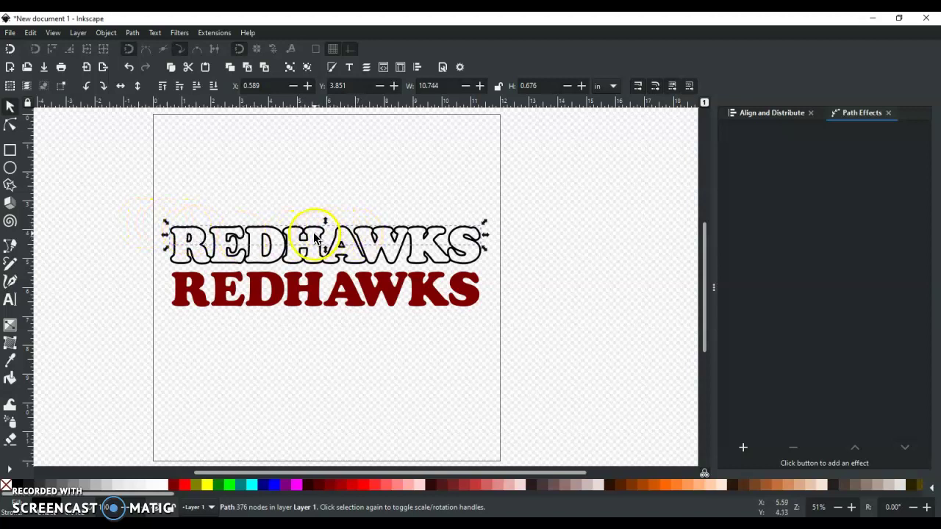
{"action": "left_click", "coordinate": [244, 259]}
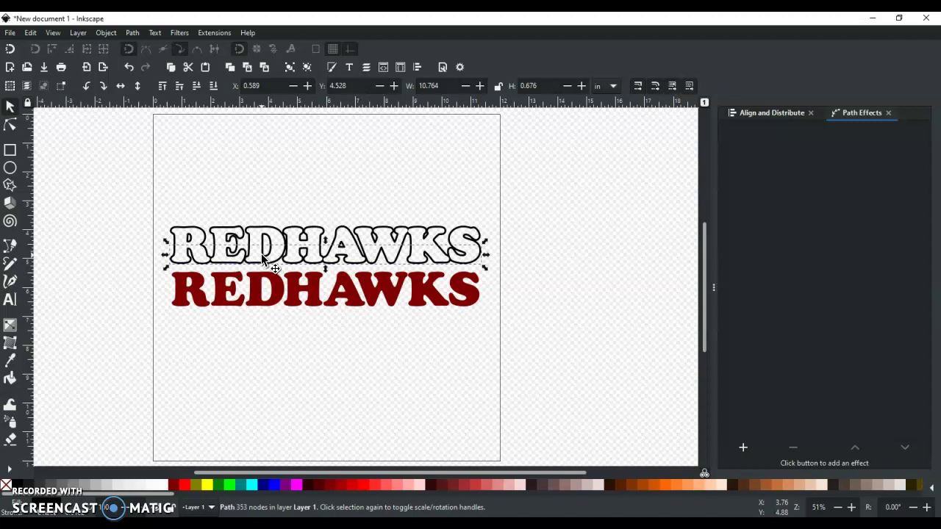
{"action": "key", "text": "ctrl"}
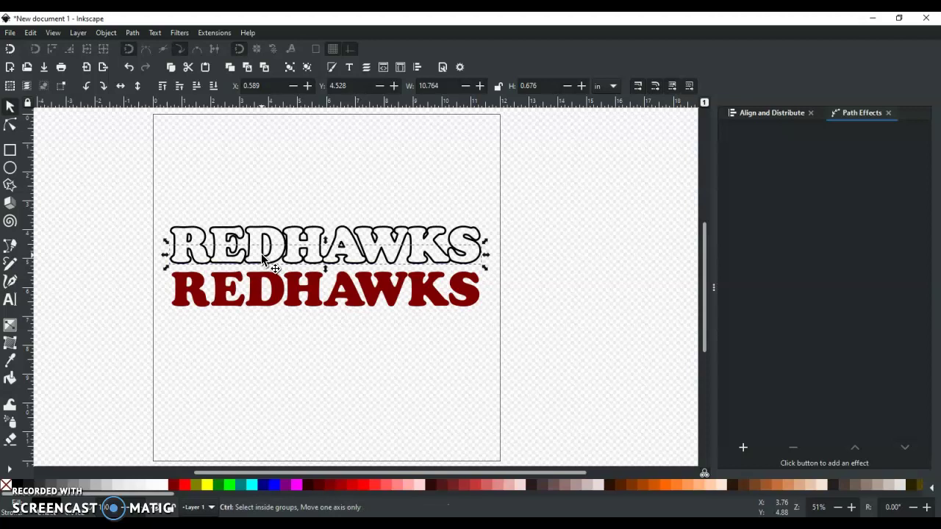
Move the outline's lower half directly beneath the solid REDHAWKS and stack two duplicates straight below it, spaced about 0.81 in apart
{"action": "left_click_drag", "start_coordinate": [261, 257], "coordinate": [261, 321]}
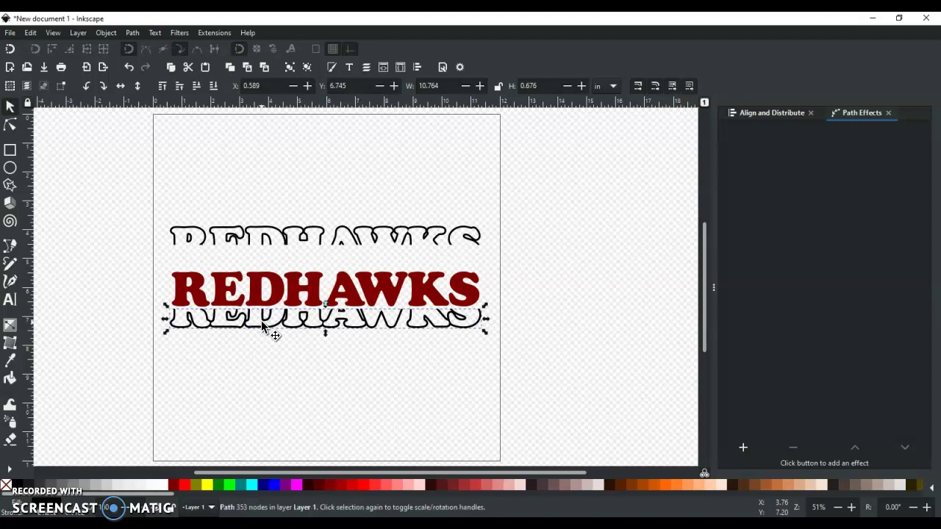
{"action": "key", "text": "ctrl+d"}
{"action": "left_click_drag", "start_coordinate": [263, 325], "coordinate": [264, 347]}
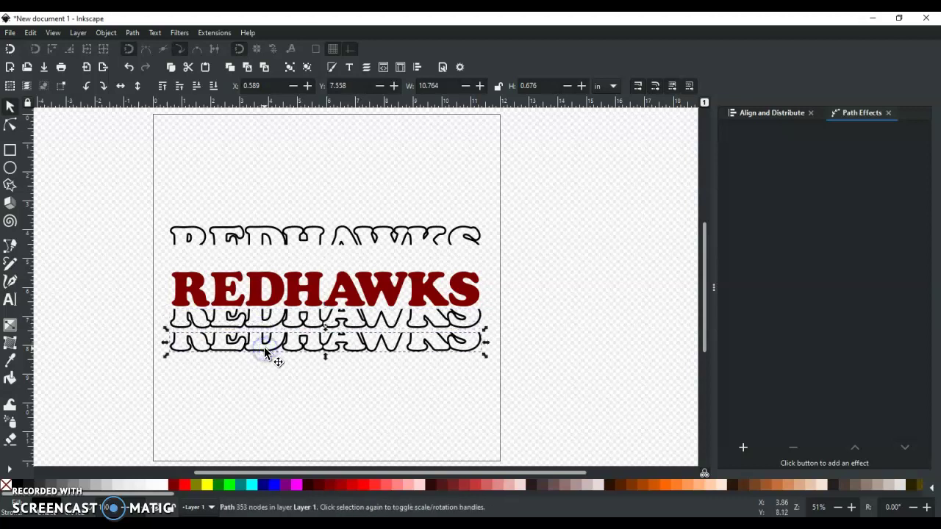
{"action": "left_click", "coordinate": [265, 352], "text": "ctrl"}
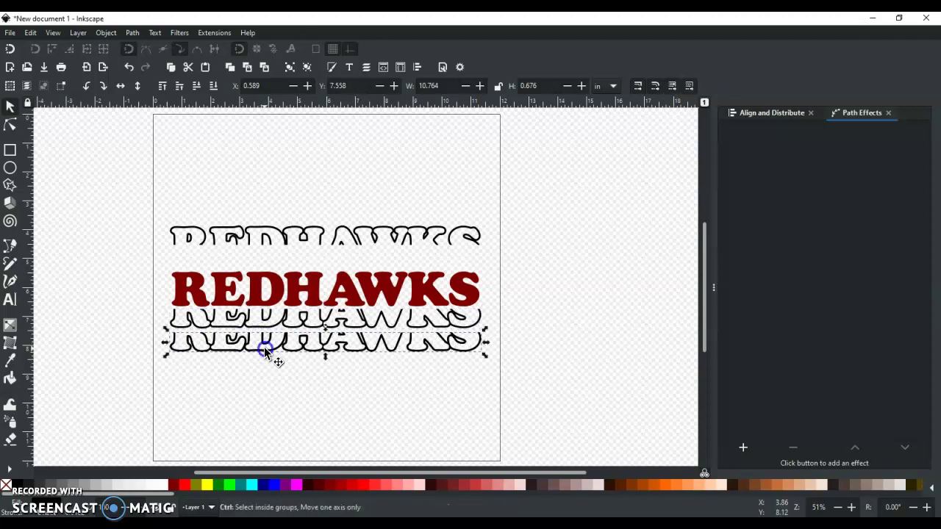
{"action": "left_click_drag", "start_coordinate": [264, 347], "coordinate": [267, 374]}
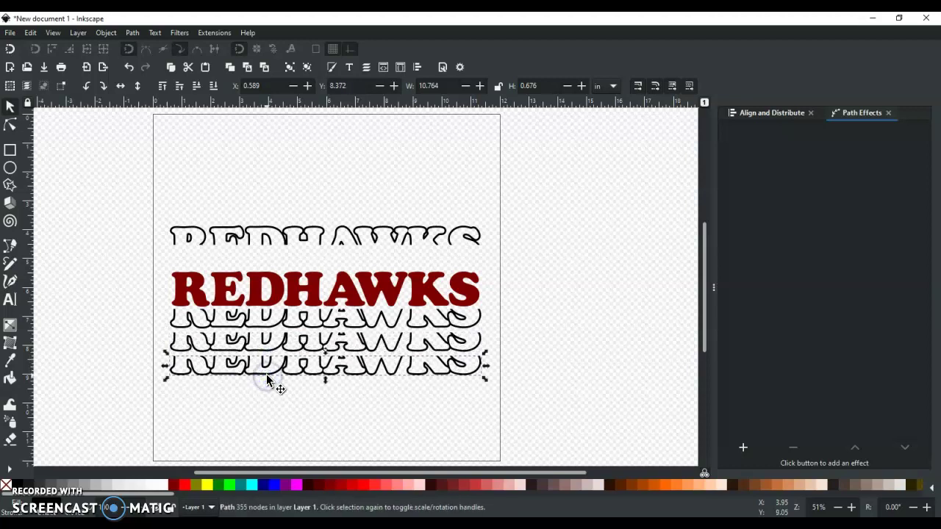
Move the outline's upper half directly above the solid REDHAWKS and stack two duplicates straight above it, spaced about 0.75 in apart
{"action": "left_click", "coordinate": [259, 230]}
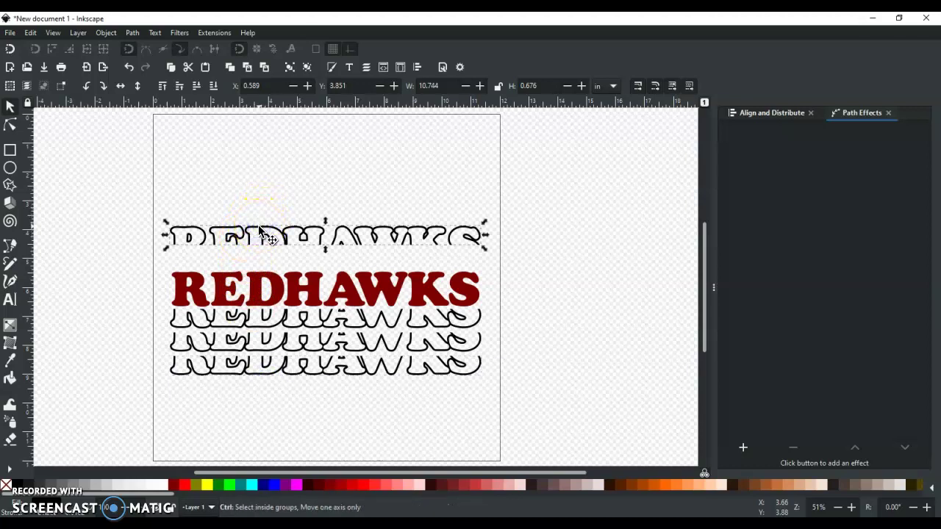
{"action": "left_click_drag", "start_coordinate": [259, 230], "coordinate": [260, 255]}
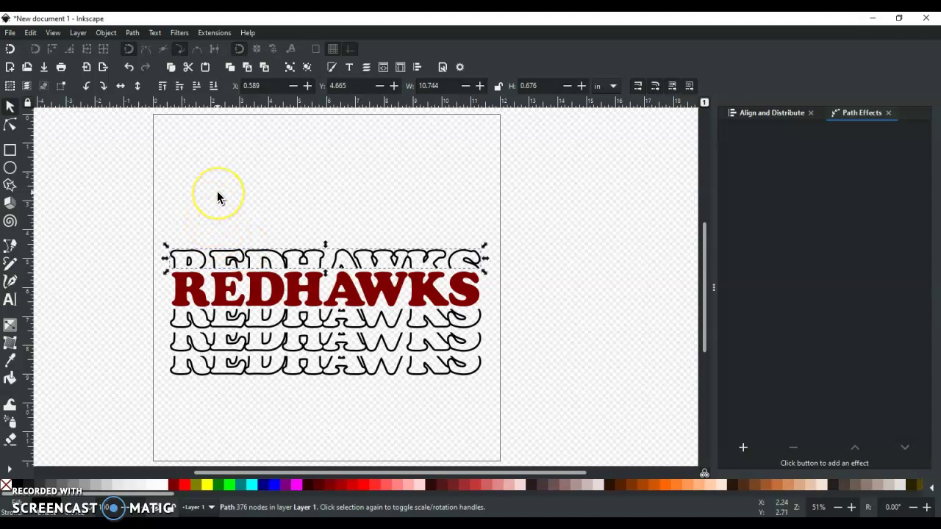
{"action": "key", "text": "ctrl"}
{"action": "key", "text": "ctrl"}
{"action": "left_click_drag", "start_coordinate": [230, 261], "coordinate": [232, 235]}
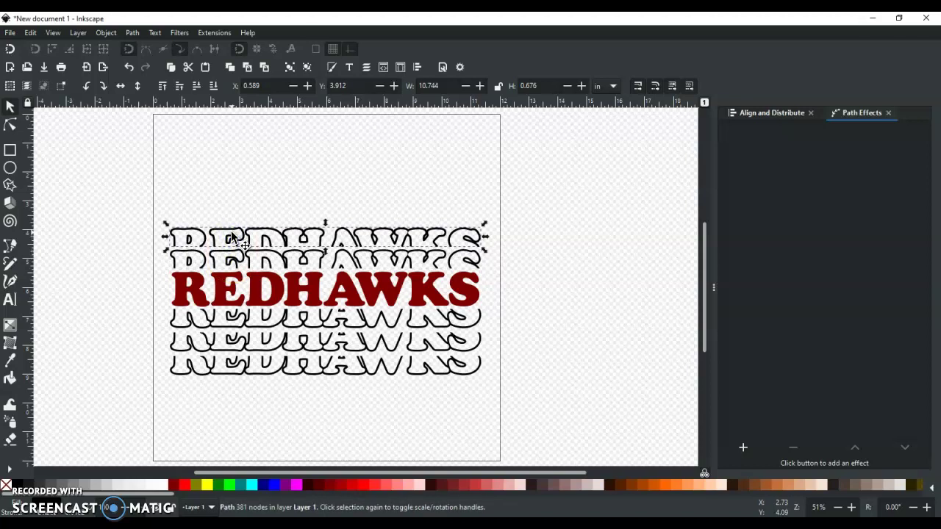
{"action": "left_click", "coordinate": [232, 236], "text": "ctrl"}
{"action": "left_click_drag", "start_coordinate": [232, 235], "coordinate": [232, 211]}
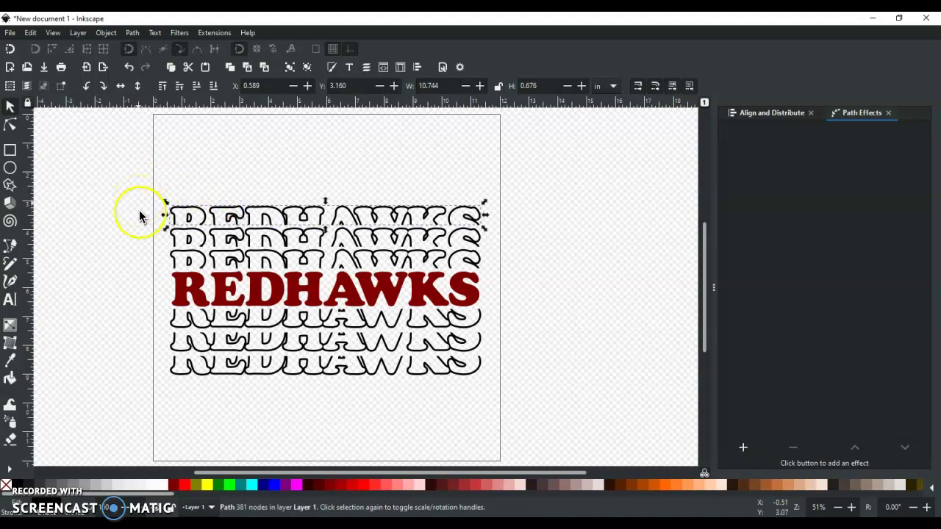
Select all the REDHAWKS rows and distribute them with equal vertical gaps between objects
{"action": "key", "text": "ctrl+a"}
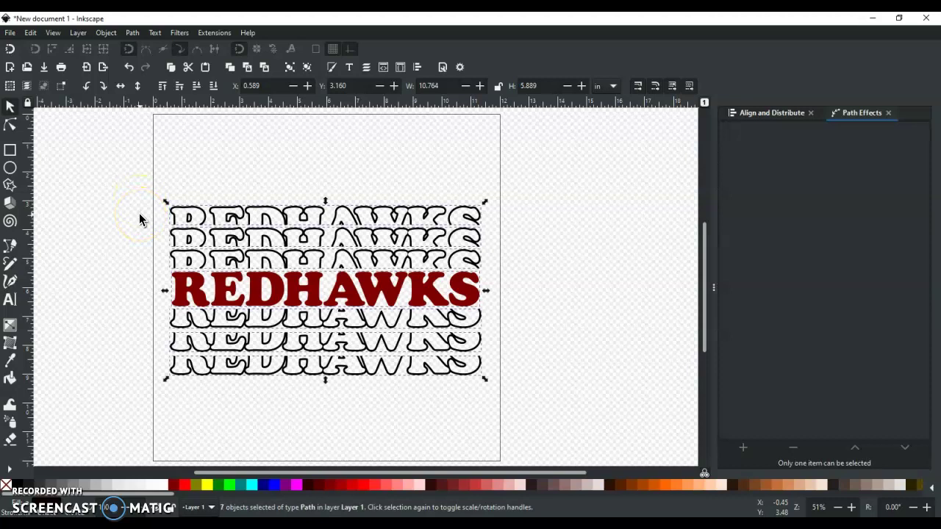
{"action": "left_click", "coordinate": [747, 118]}
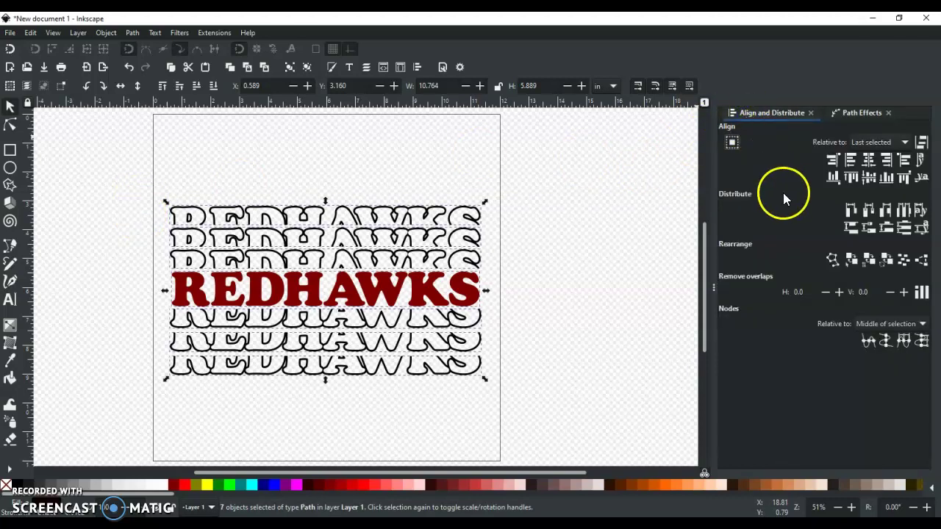
{"action": "left_click", "coordinate": [905, 230]}
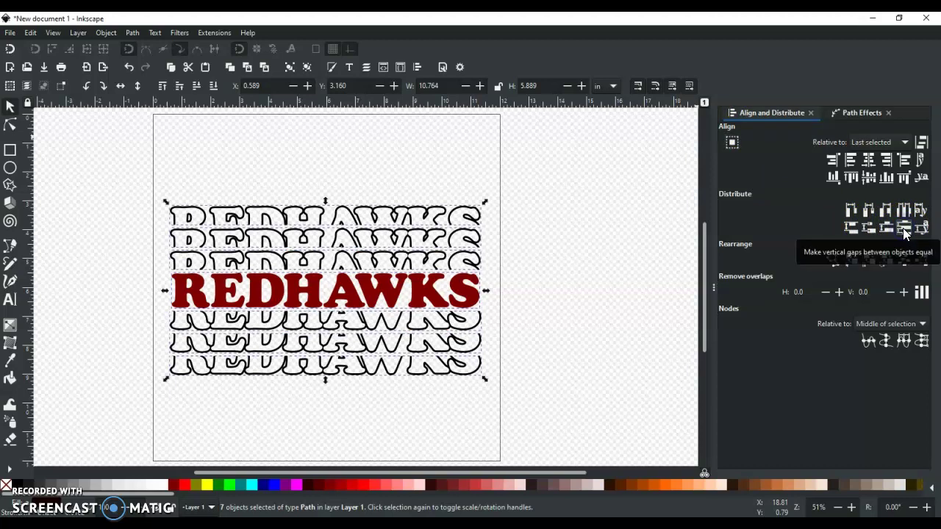
{"action": "left_click", "coordinate": [540, 285]}
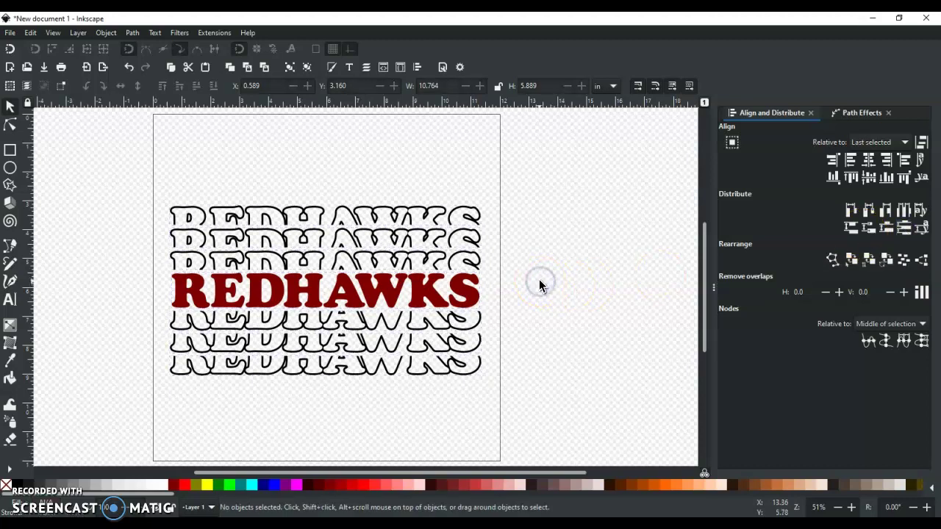
Fill the middle outlined row above and the middle outlined row below the solid word with red, and deselect them
{"action": "left_click", "coordinate": [354, 242]}
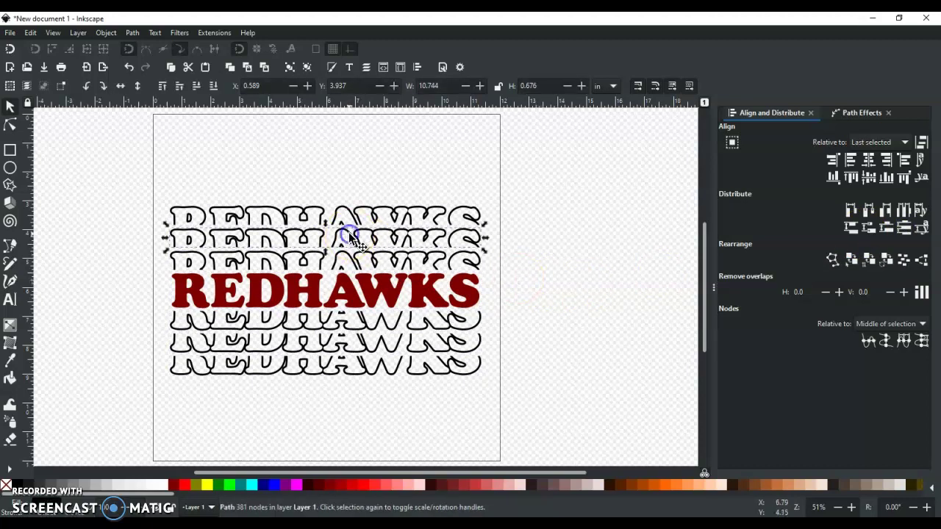
{"action": "left_click", "coordinate": [290, 339], "text": "shift"}
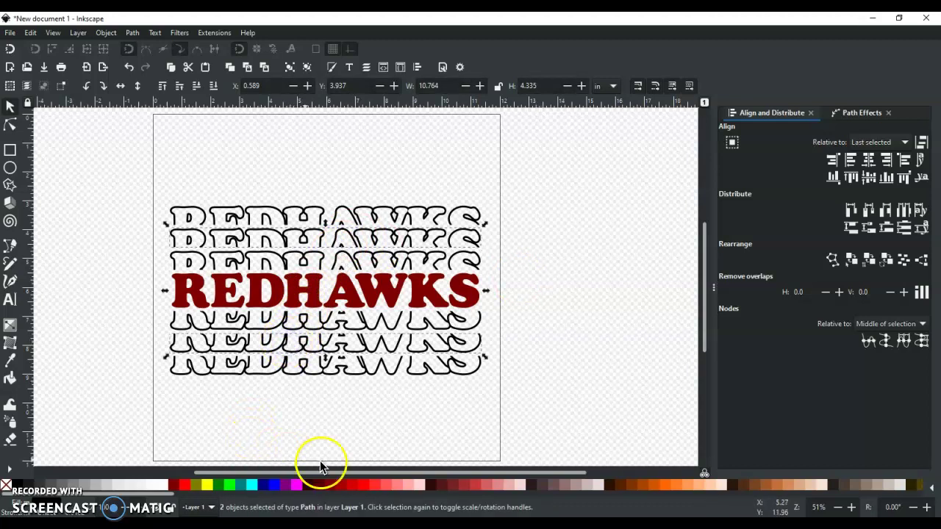
{"action": "left_click", "coordinate": [342, 485]}
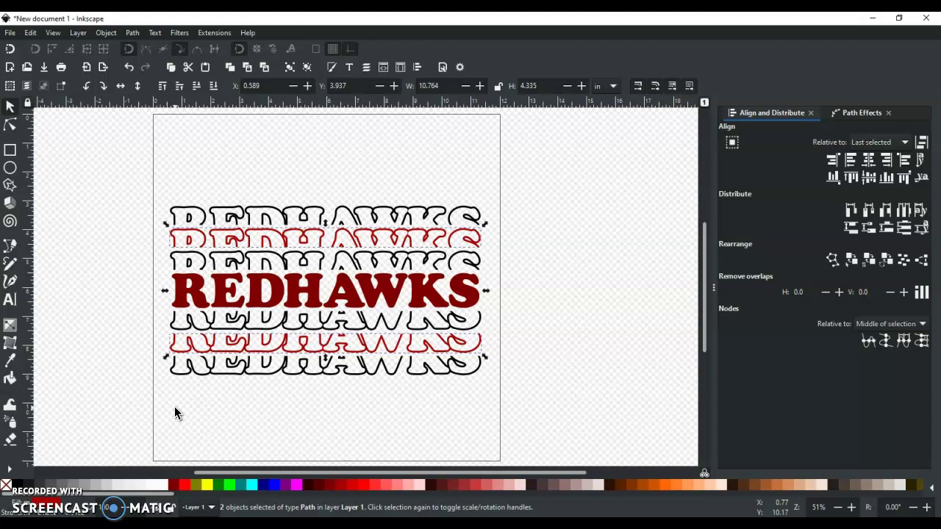
{"action": "left_click", "coordinate": [100, 322]}
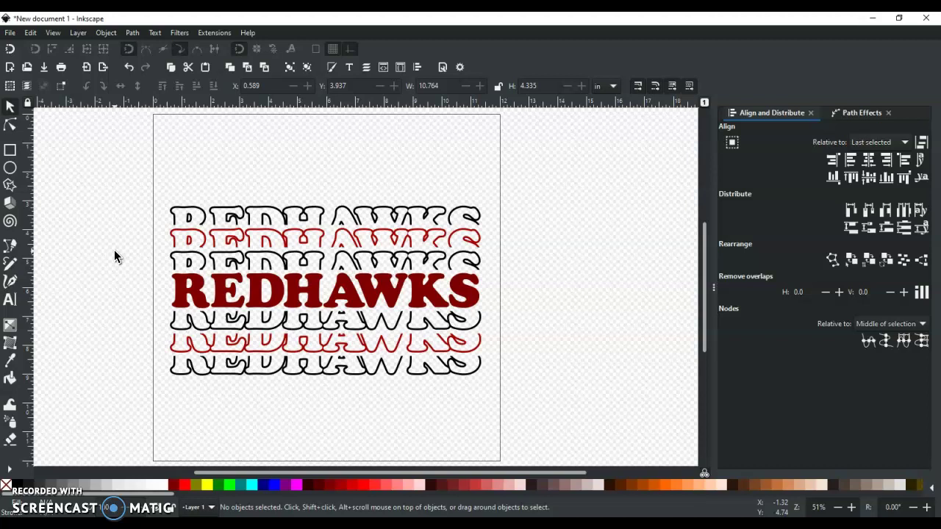
{"action": "left_click", "coordinate": [117, 278]}
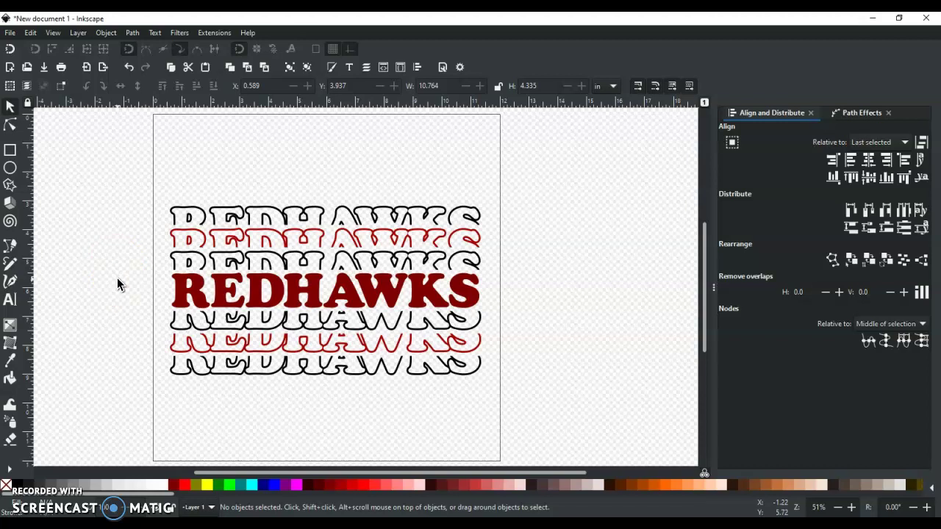